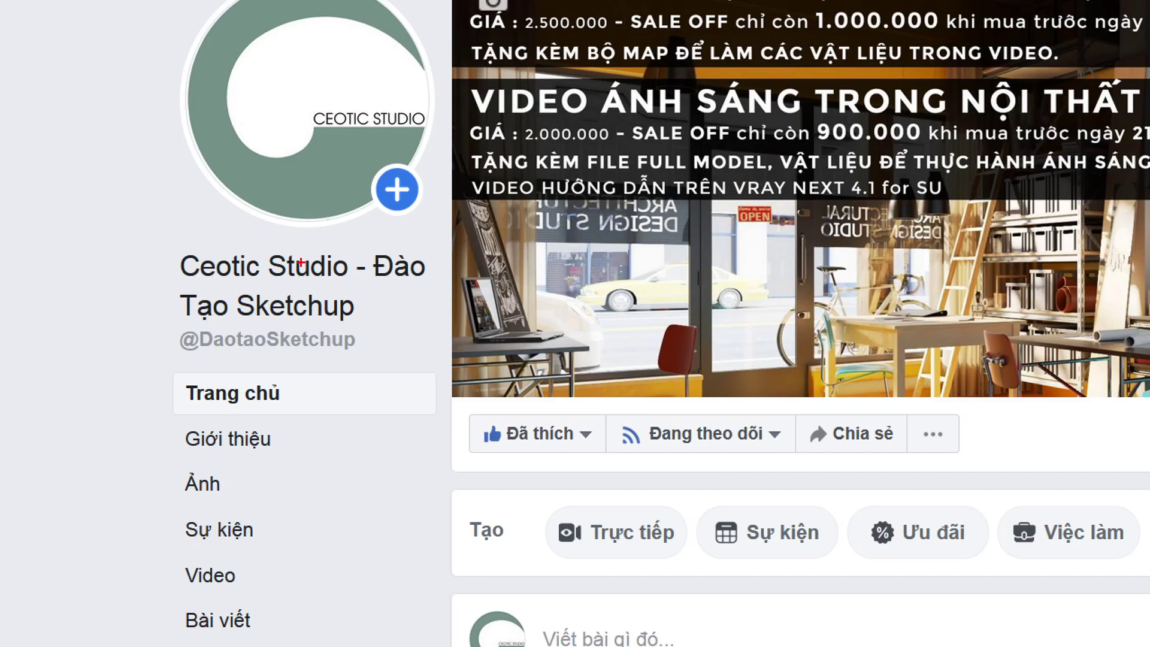
Step: Look over the ceotic.com homepage, then switch to the YouTube 'Review V-ray Next 4.1' video
mouse_move(301, 262)
left_mouse_down()
mouse_move(381, 326)
mouse_move(314, 230)
left_mouse_up()
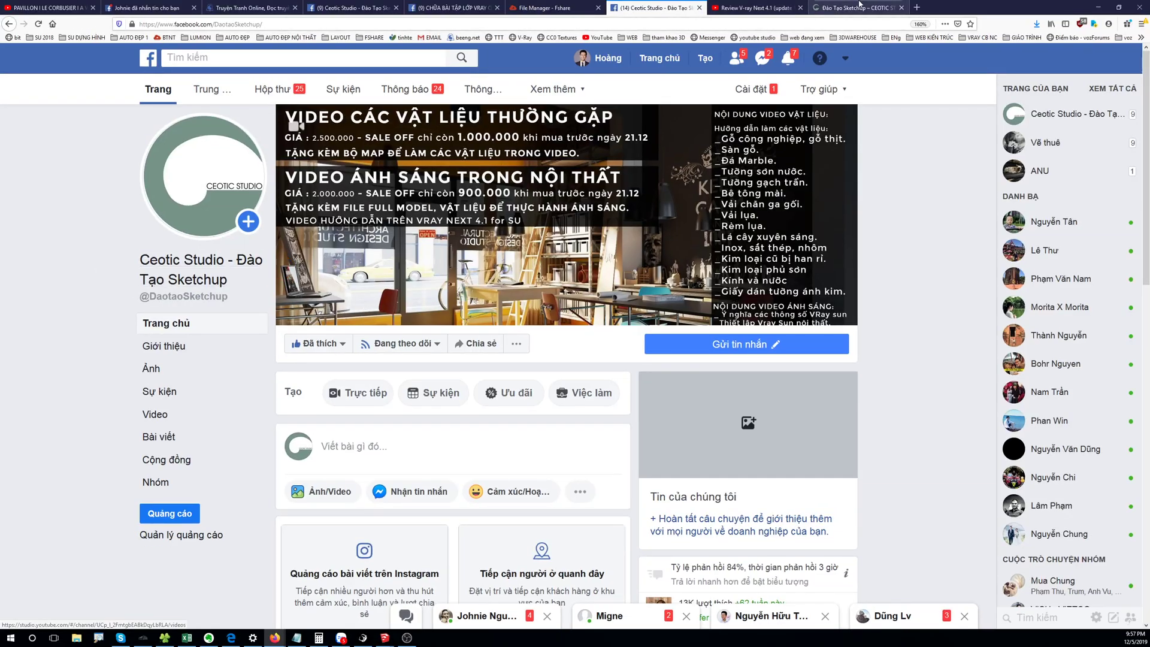
left_click(860, 4)
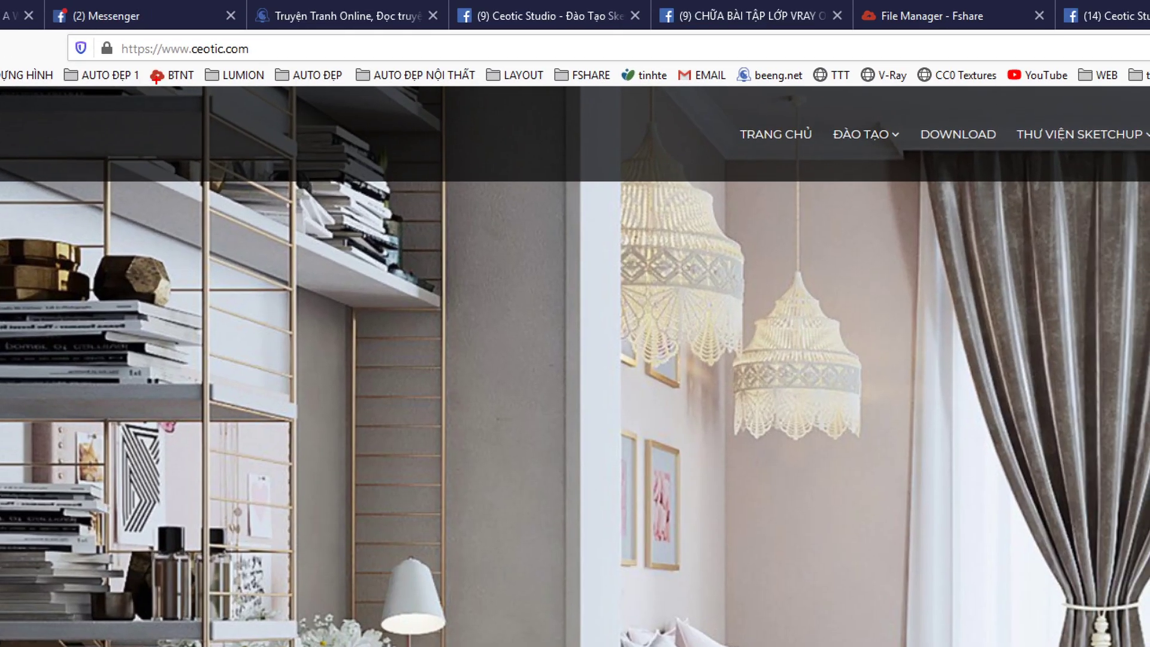
mouse_move(119, 58)
left_mouse_down()
mouse_move(288, 37)
mouse_move(198, 69)
left_mouse_up()
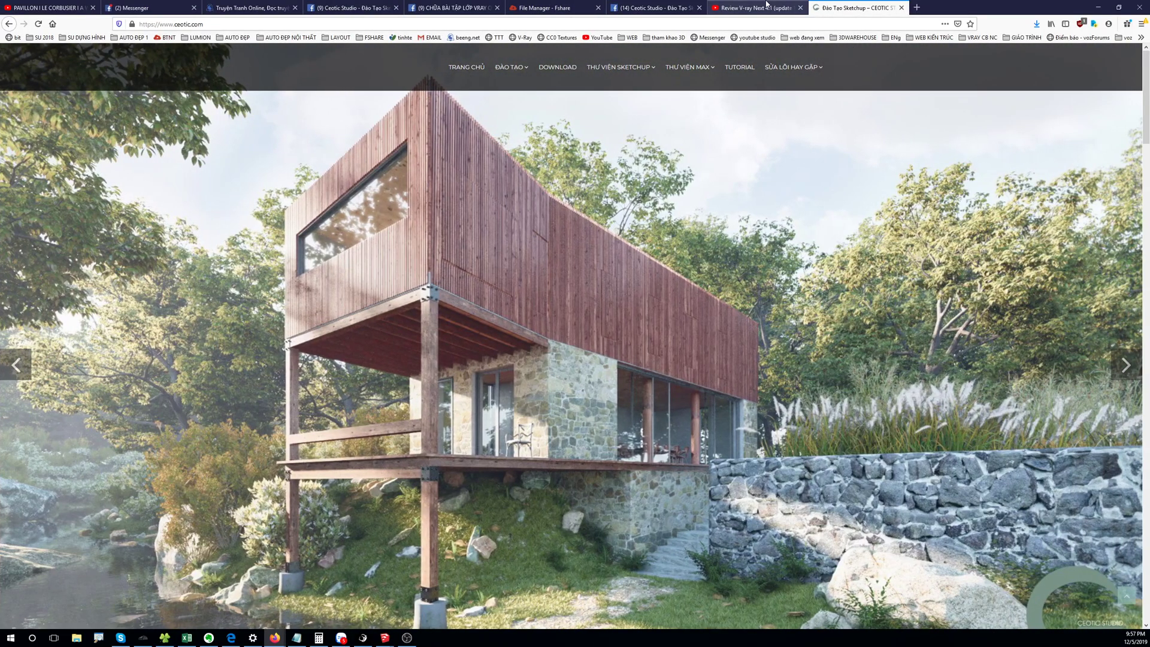
left_click(767, 7)
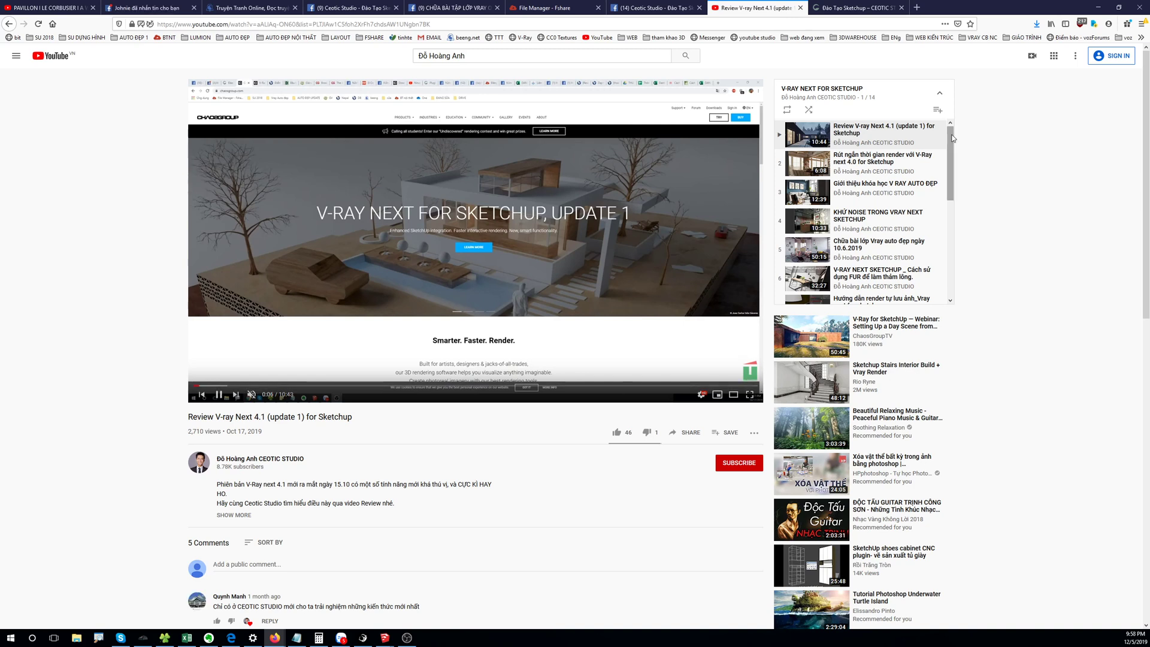
Step: Scroll the YouTube playlist sidebar, then minimize the browser to reveal the kitchen render
left_click_drag(954, 137, 948, 238)
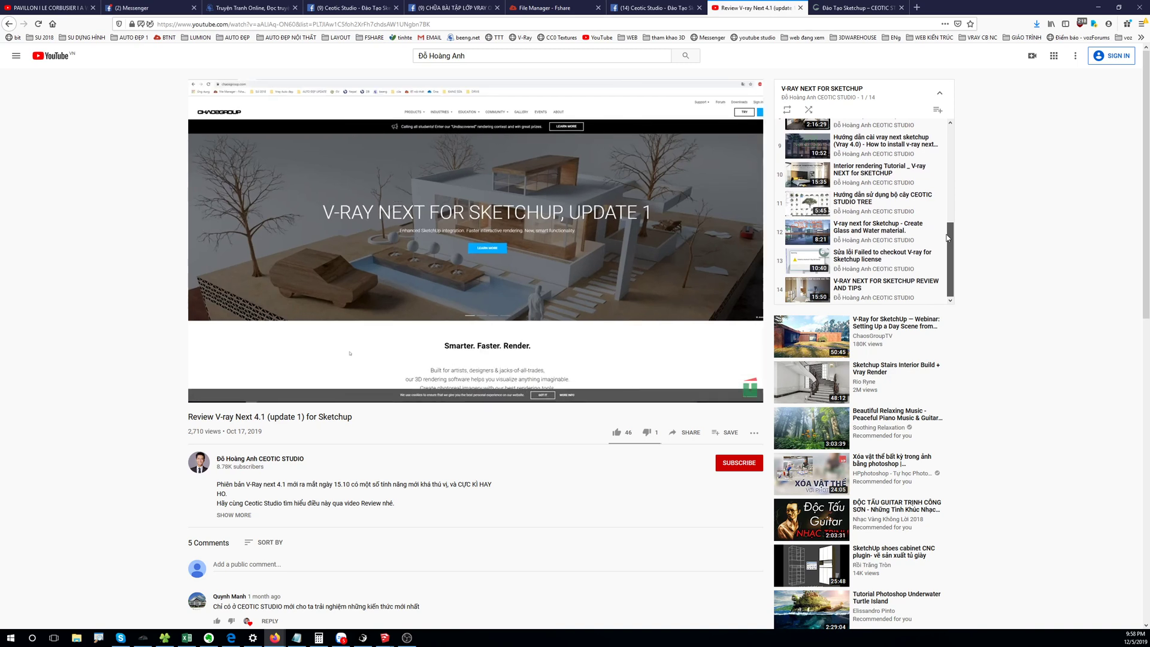
scroll(944, 241, "up", 2)
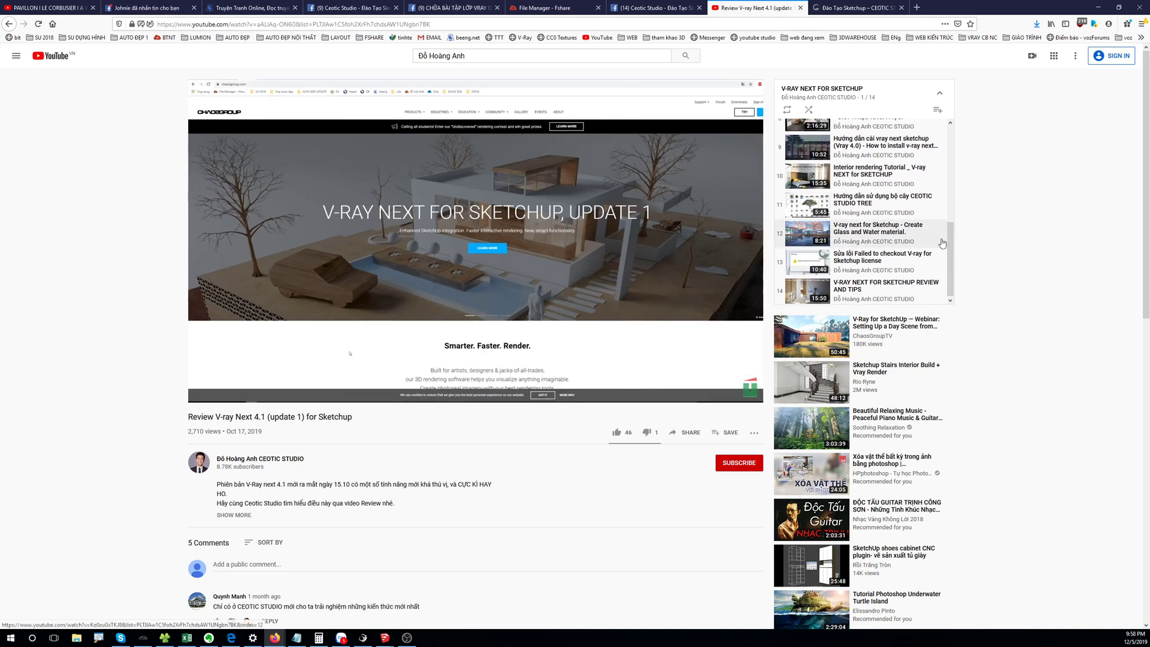
scroll(943, 242, "up", 3)
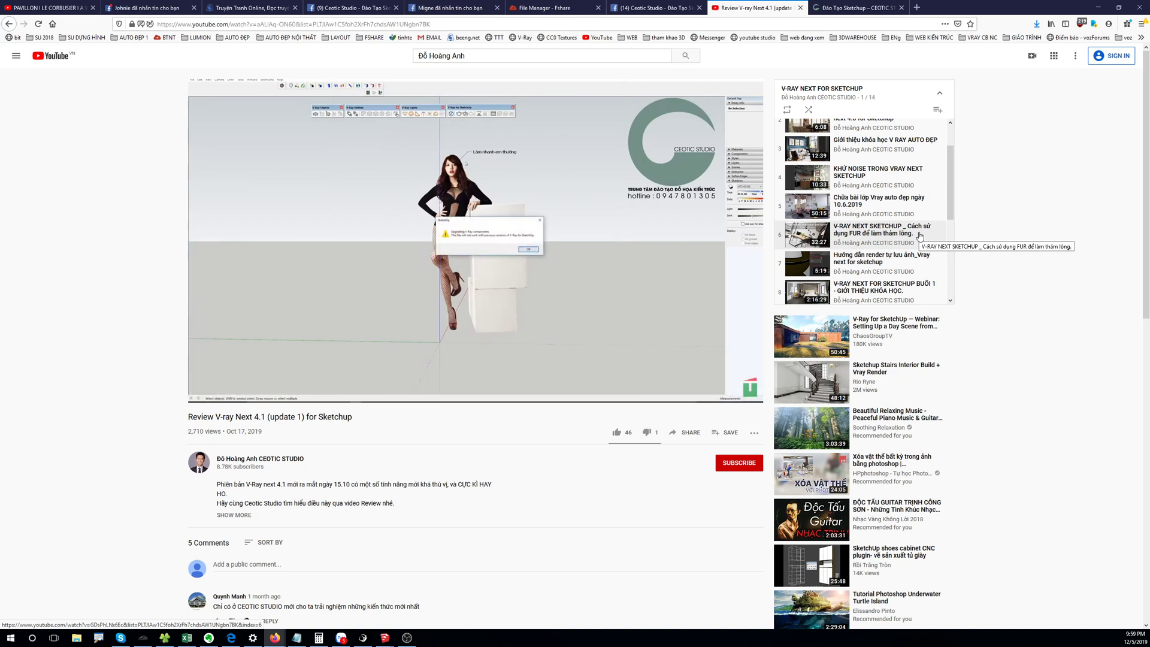
left_click(1098, 8)
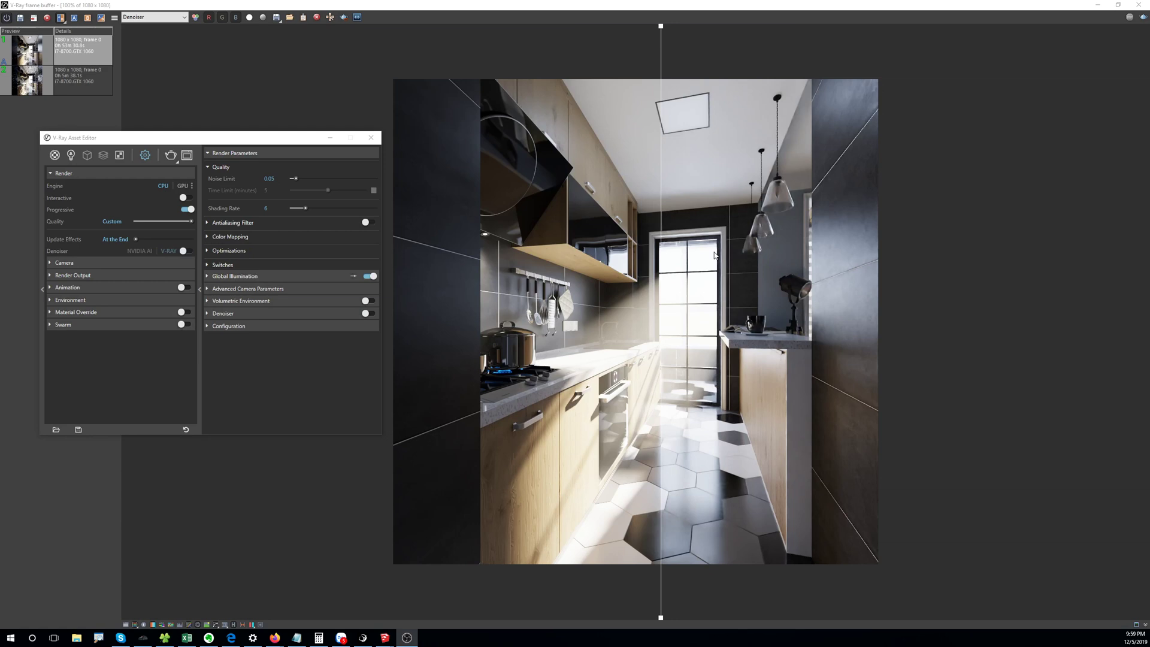
Step: Drag the Asset Editor over the render, collapse its Render Parameters rollout, then minimize it
left_click_drag(230, 142, 588, 147)
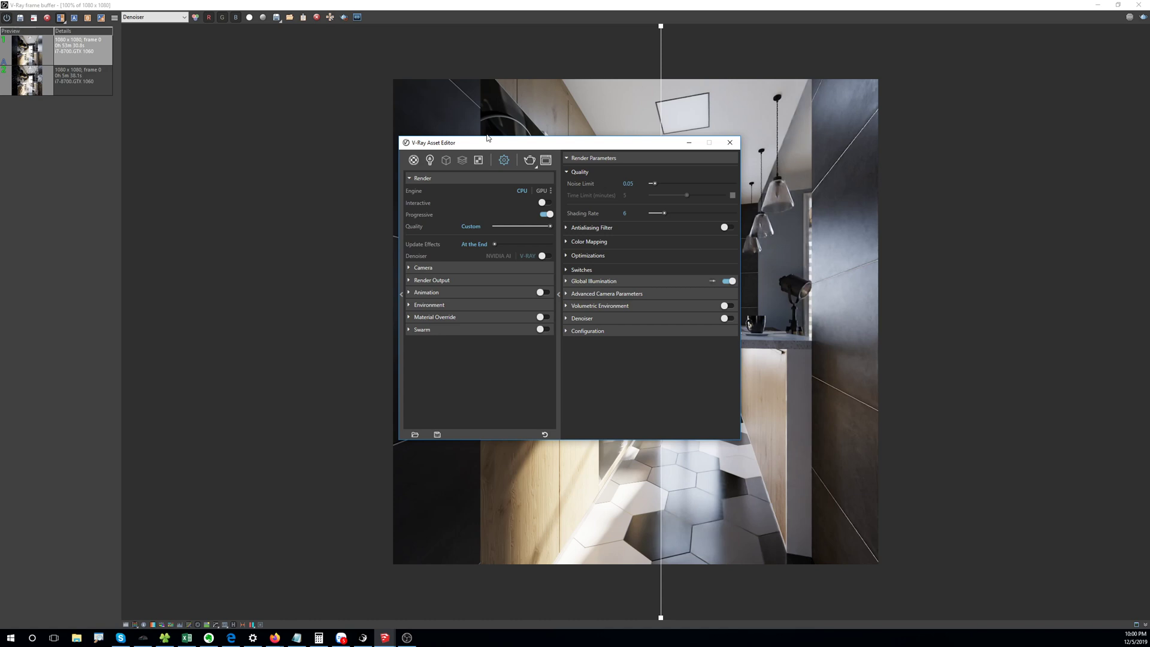
left_click_drag(487, 138, 548, 128)
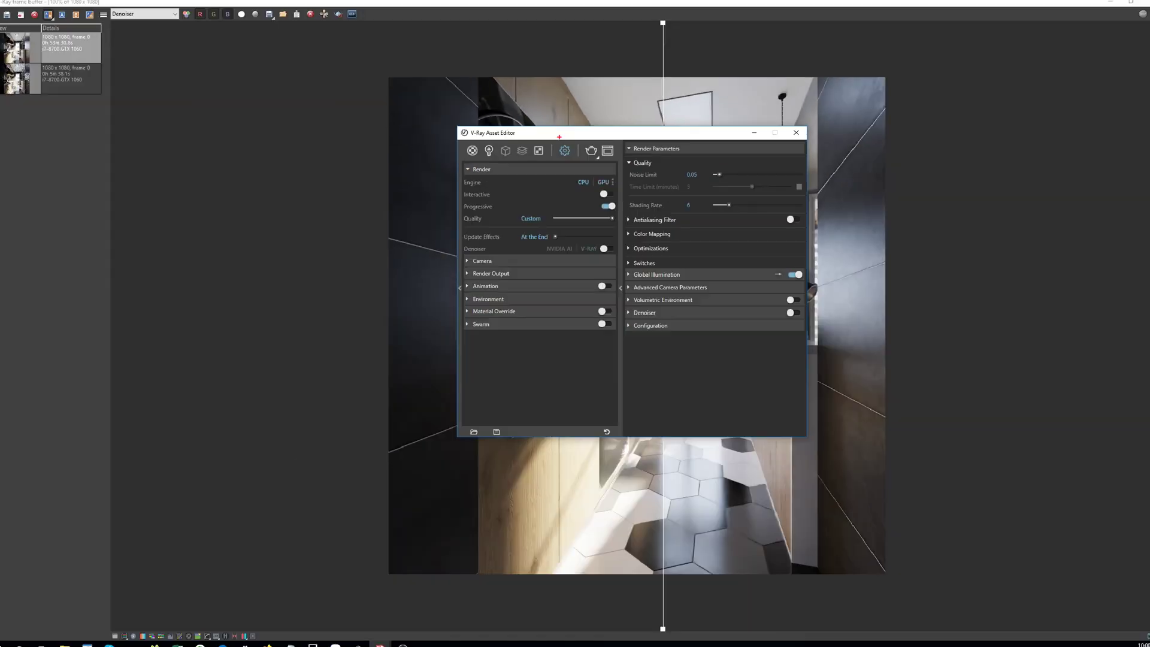
left_click(560, 169)
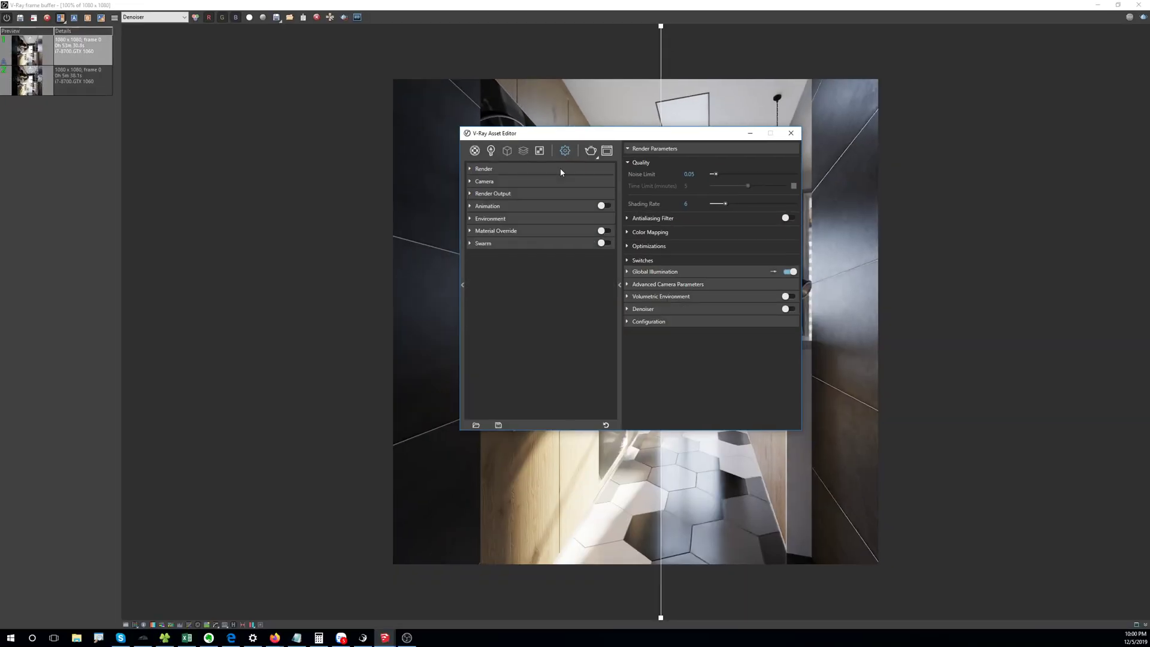
left_click(561, 170)
left_click(695, 151)
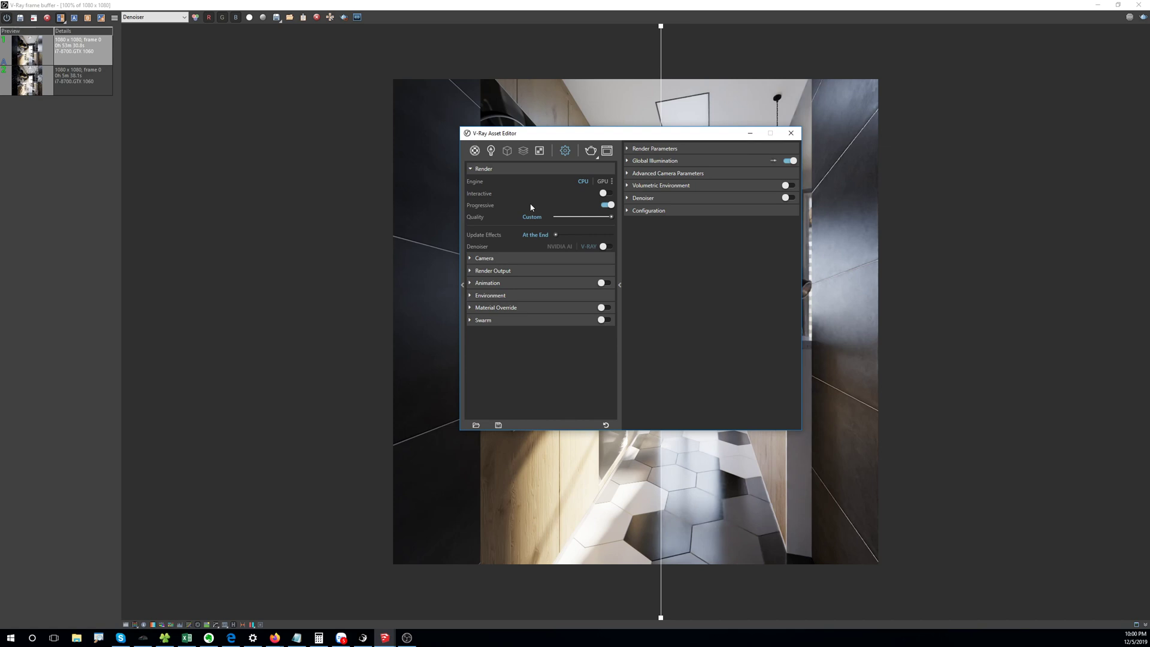
left_click_drag(649, 139, 238, 132)
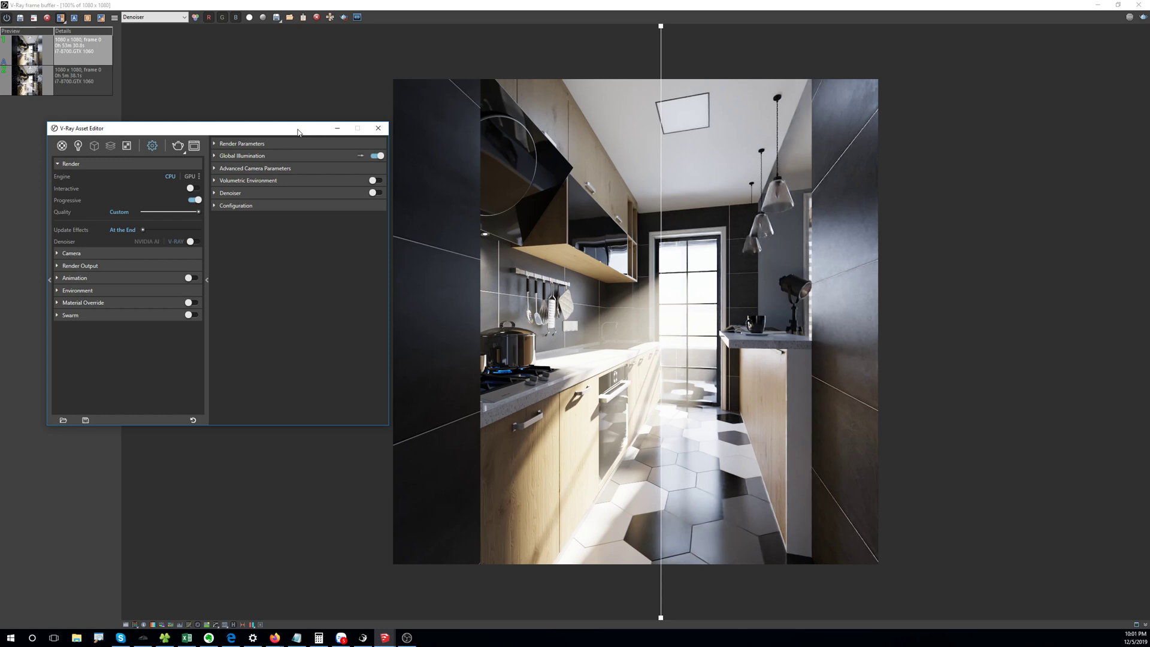
left_click(336, 129)
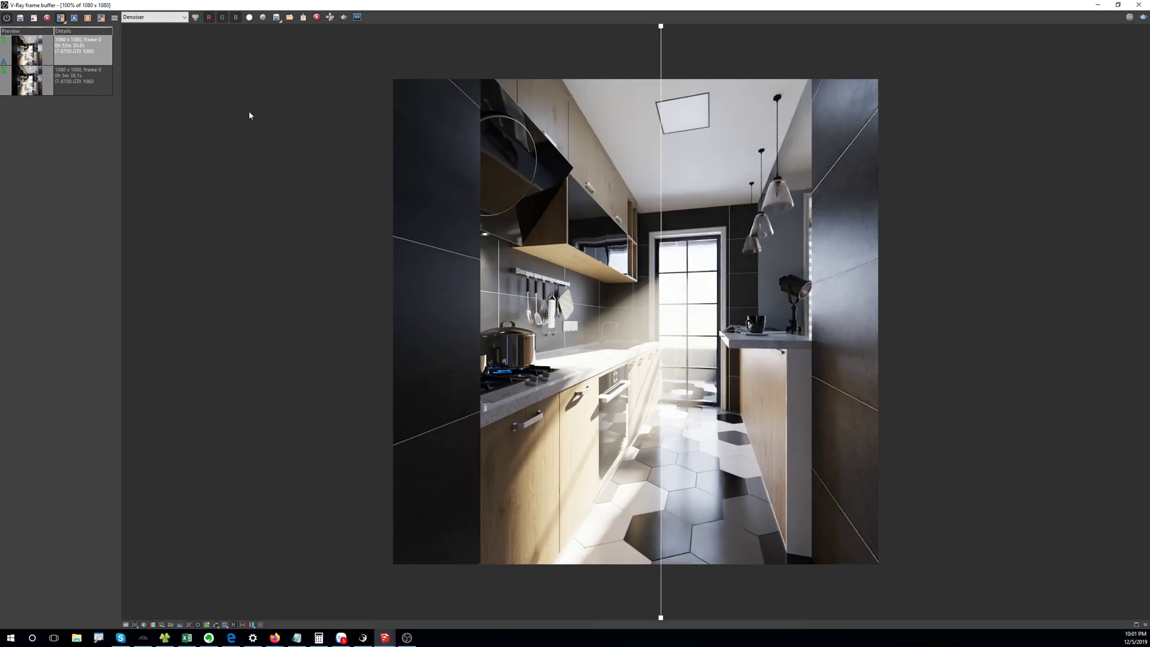
left_click_drag(661, 131, 678, 239)
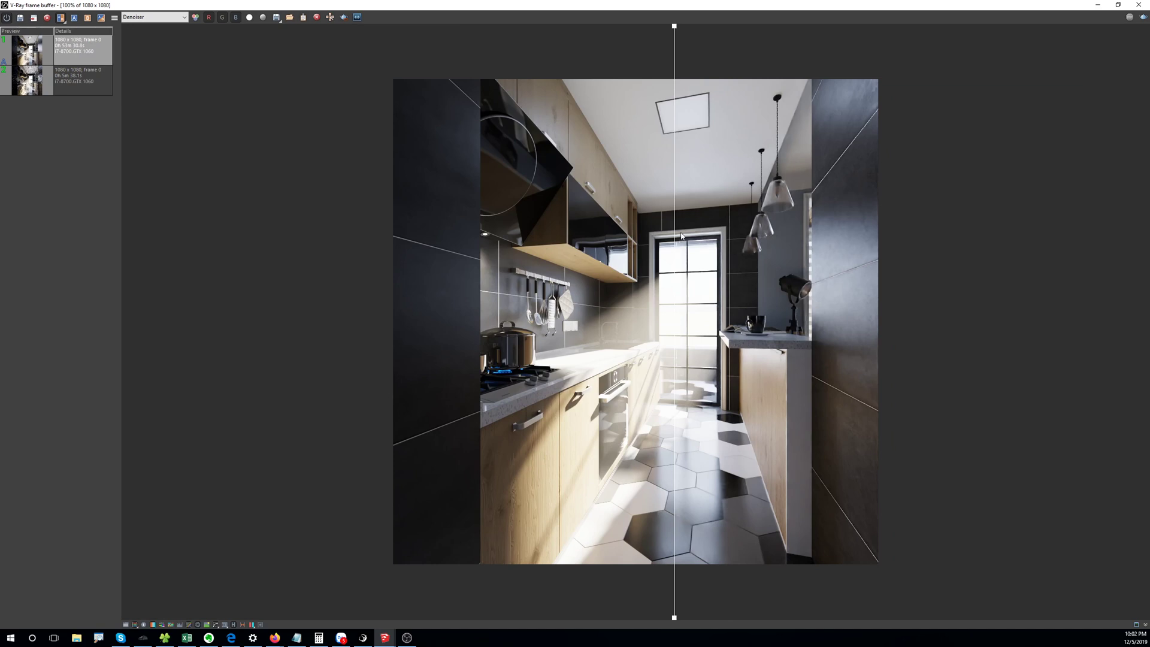
left_click_drag(677, 237, 876, 244)
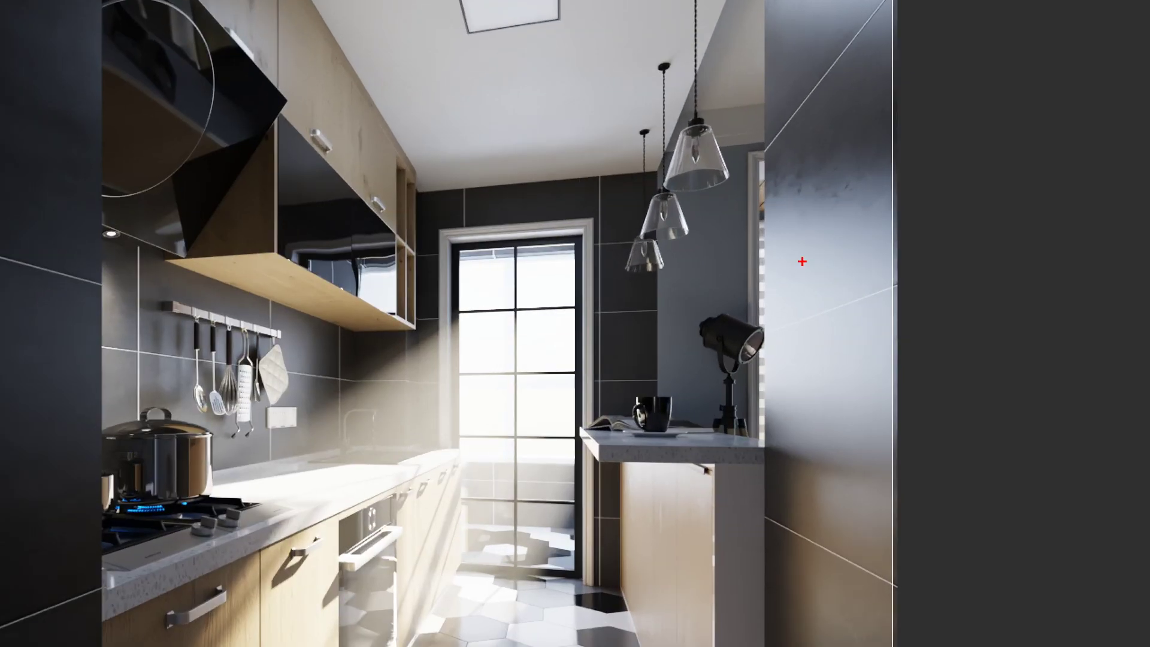
left_click_drag(803, 261, 749, 278)
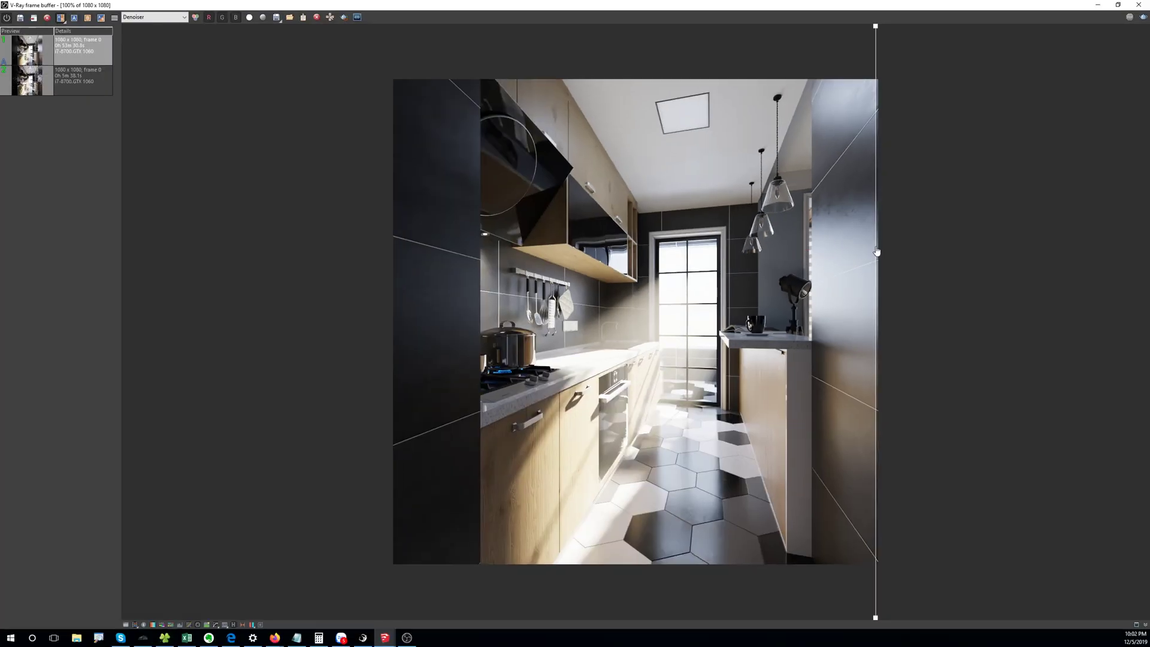
left_click_drag(876, 252, 726, 252)
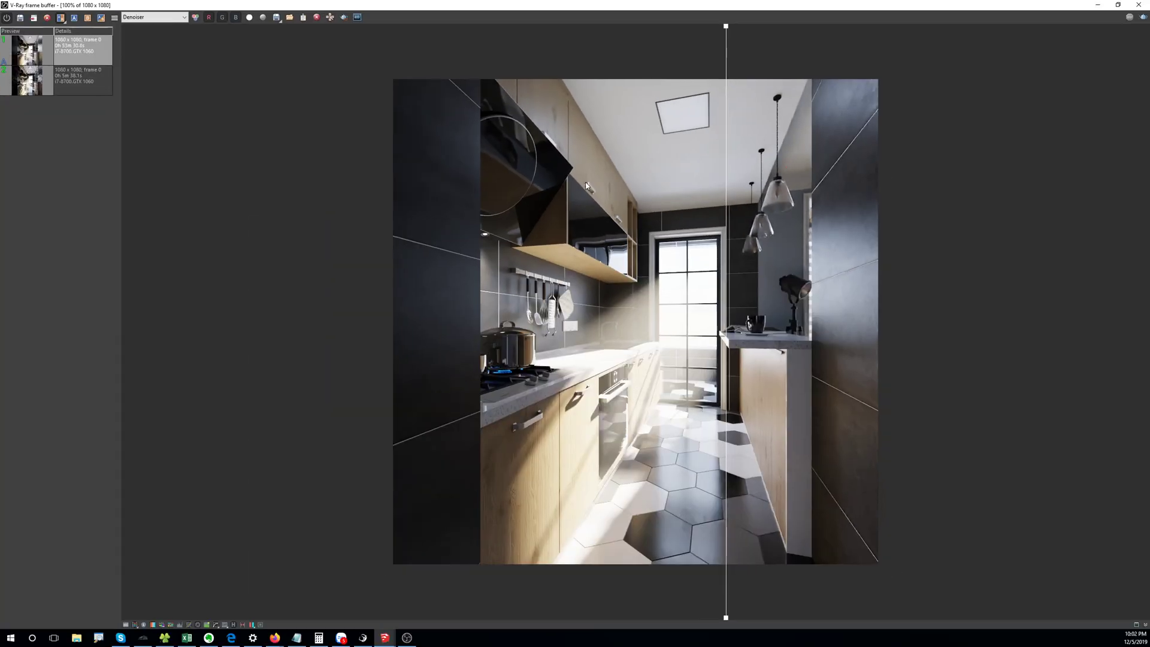
left_click_drag(725, 203, 804, 274)
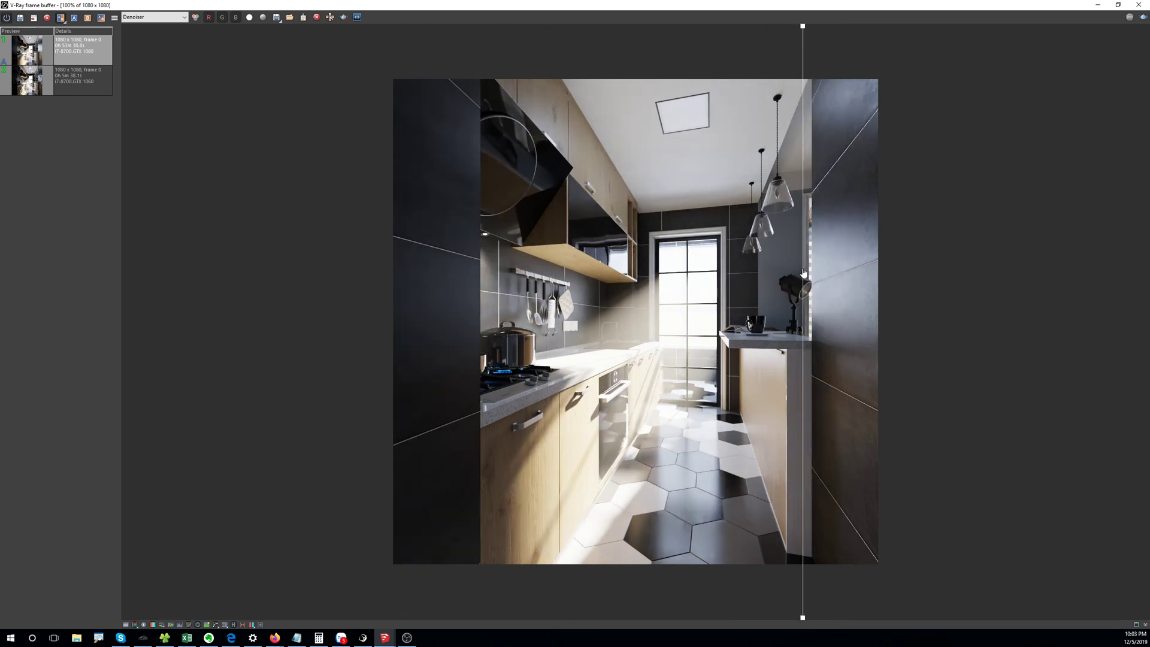
left_click_drag(804, 274, 387, 285)
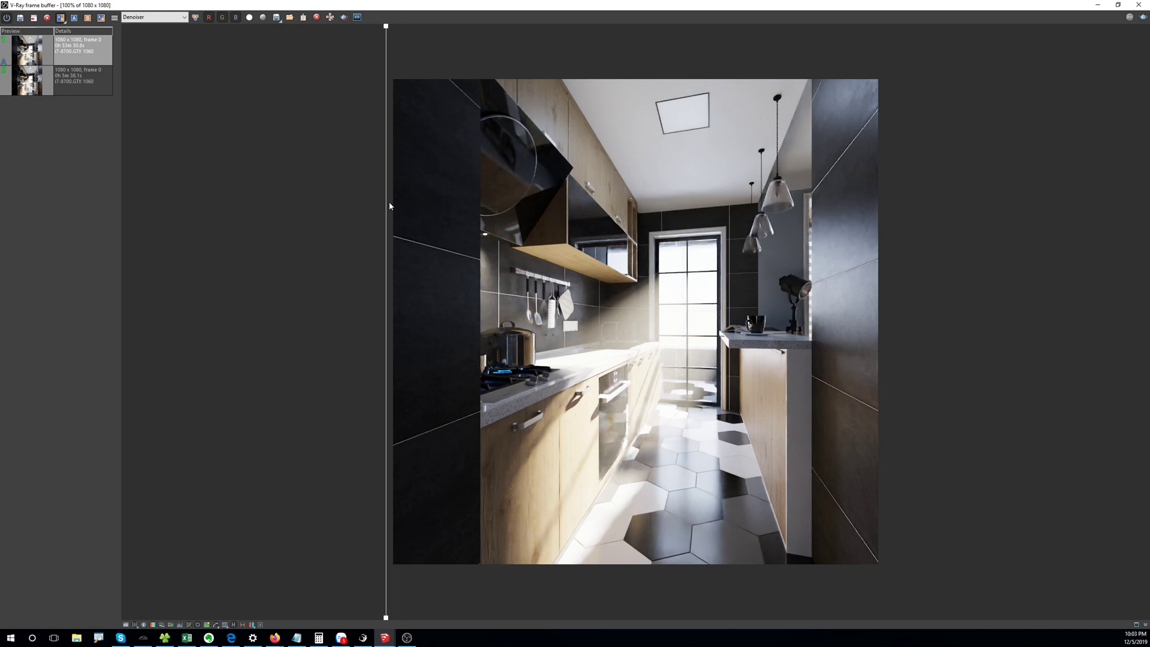
left_click_drag(387, 205, 829, 218)
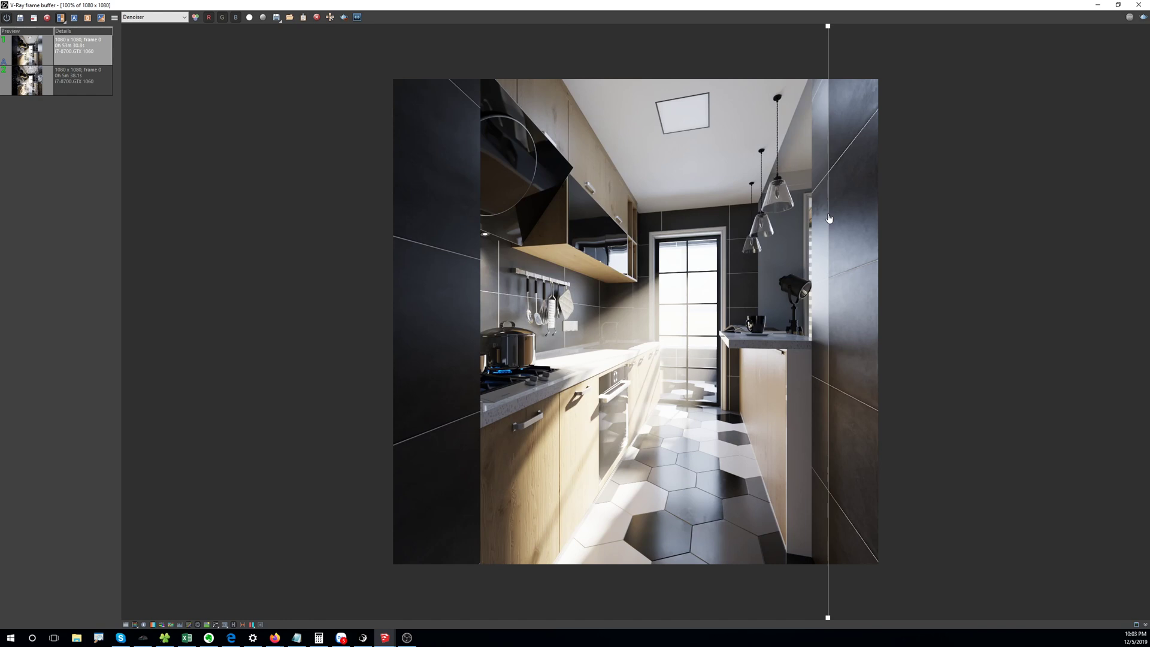
left_click_drag(829, 219, 670, 266)
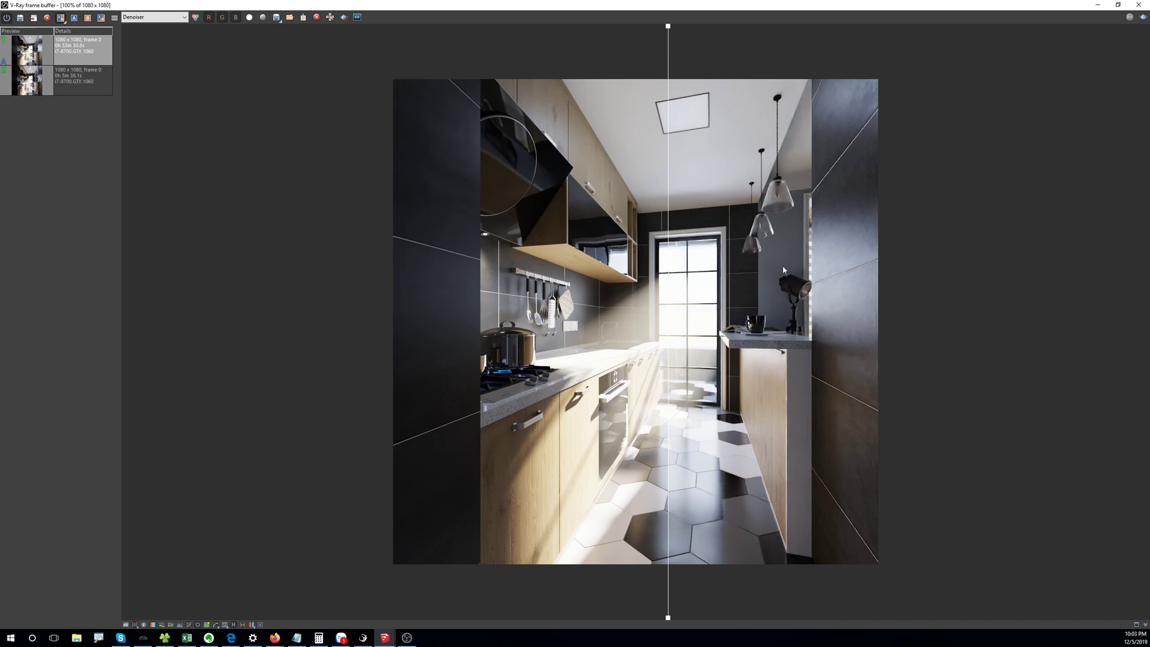
Step: Zoom in and compare the two renders across the floor tiles and oven door
scroll(673, 520, "up", 2)
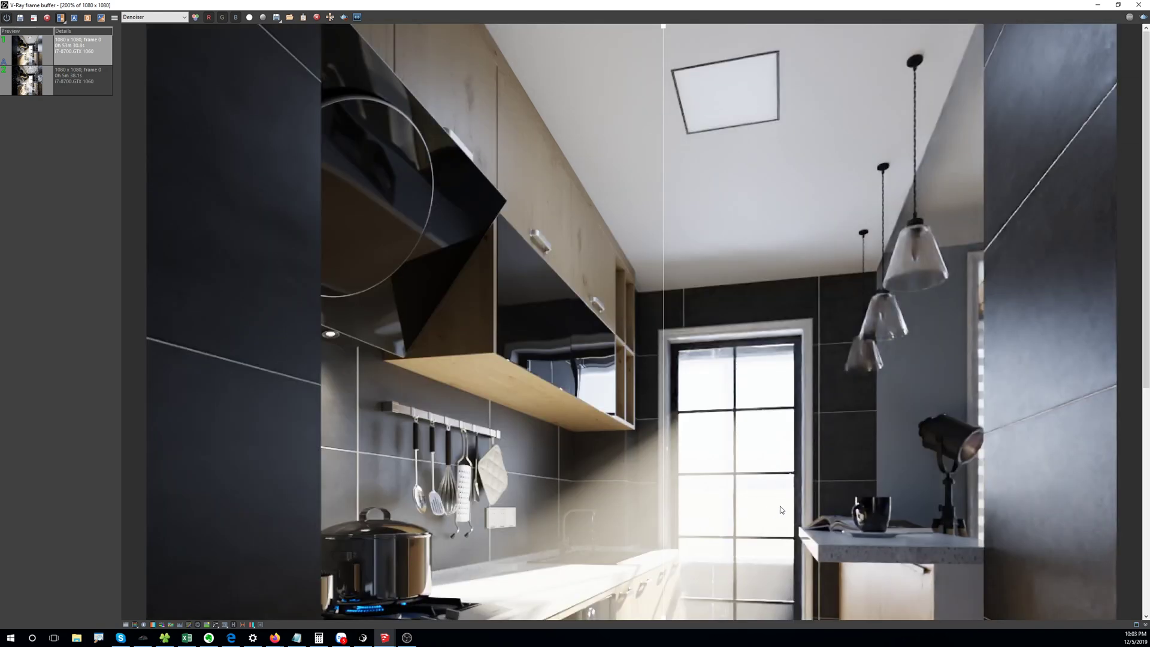
middle_click_drag(674, 520, 662, 132)
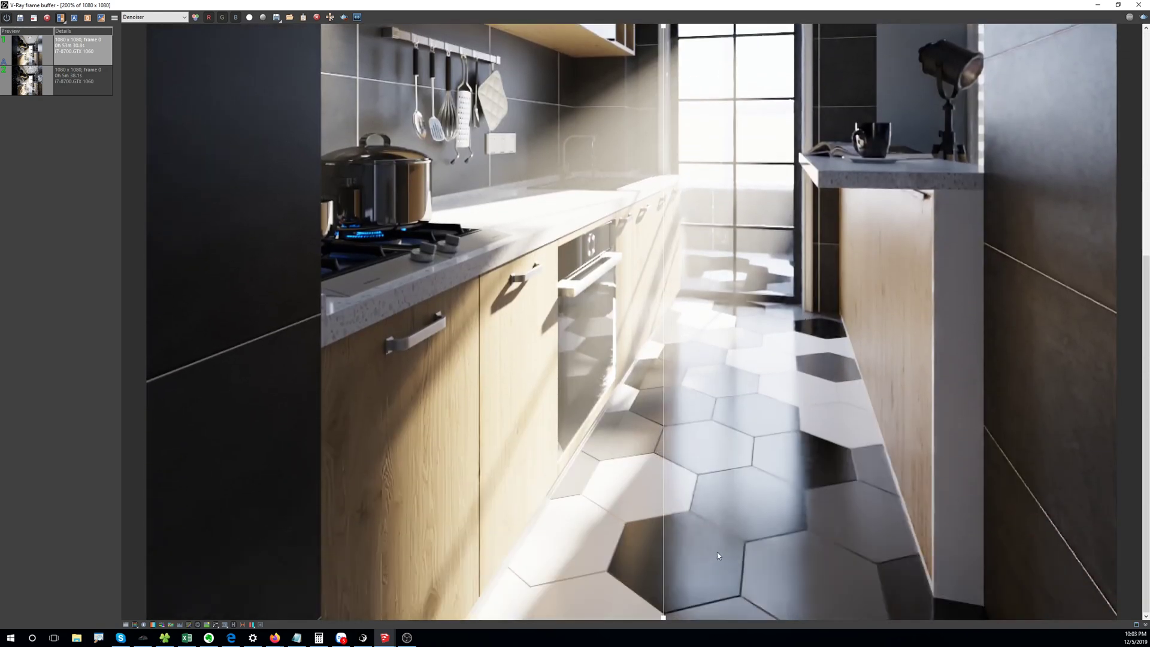
left_click_drag(665, 497, 886, 512)
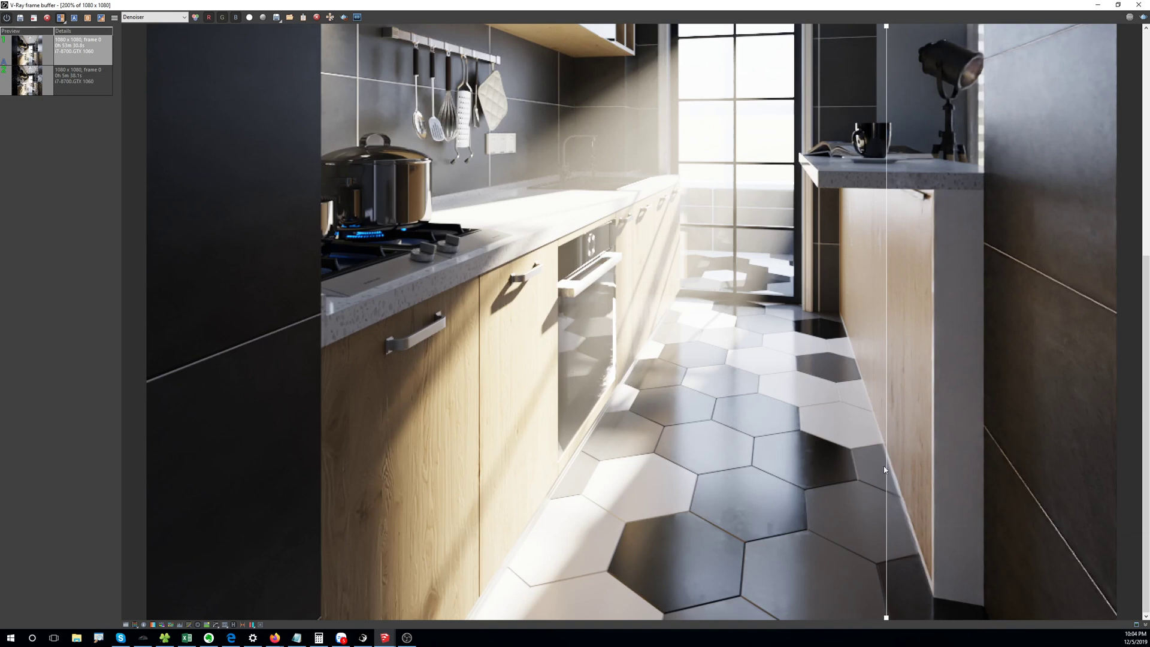
left_click_drag(886, 470, 593, 482)
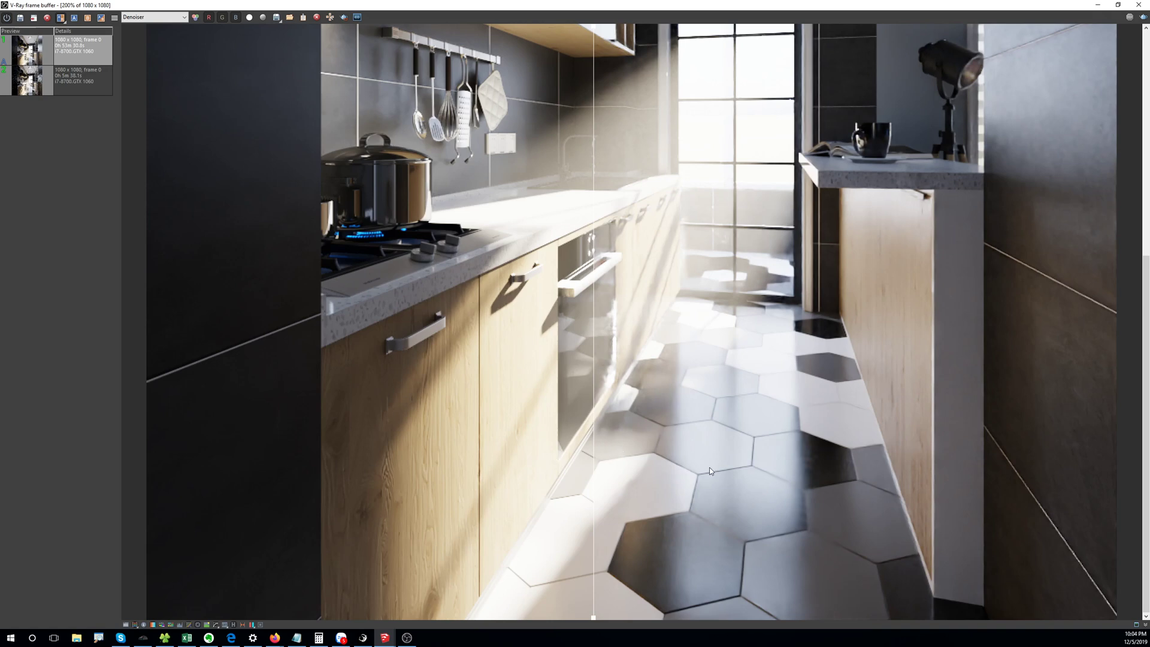
left_click(586, 370)
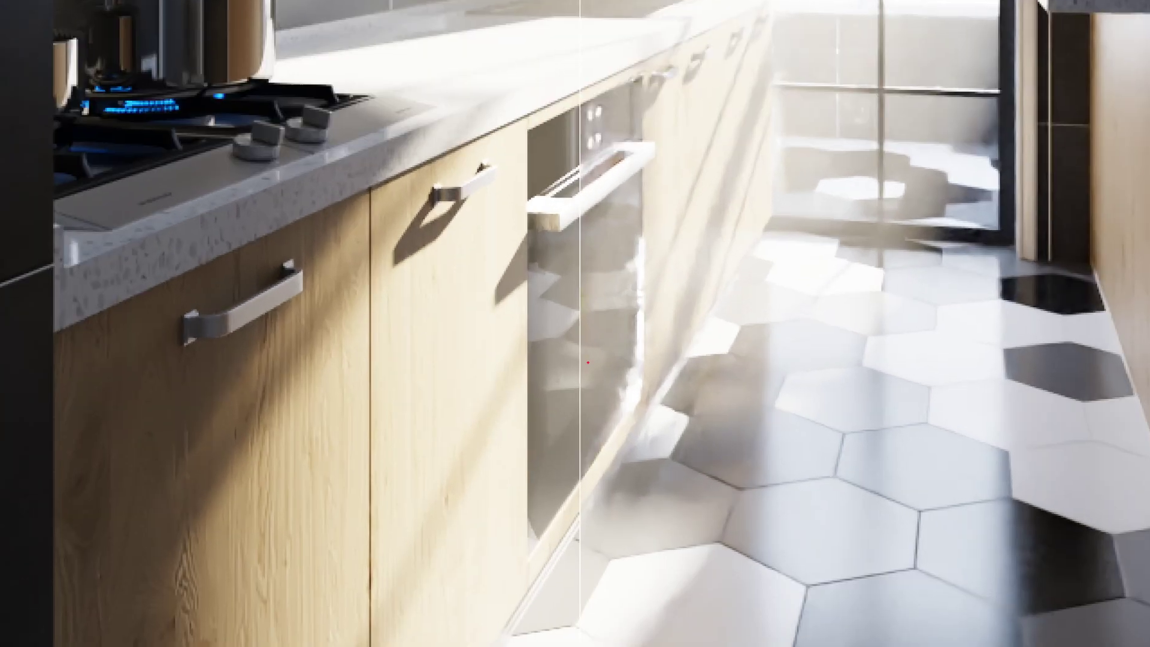
mouse_move(617, 244)
left_mouse_down()
mouse_move(475, 308)
mouse_move(548, 257)
left_mouse_up()
key("Escape")
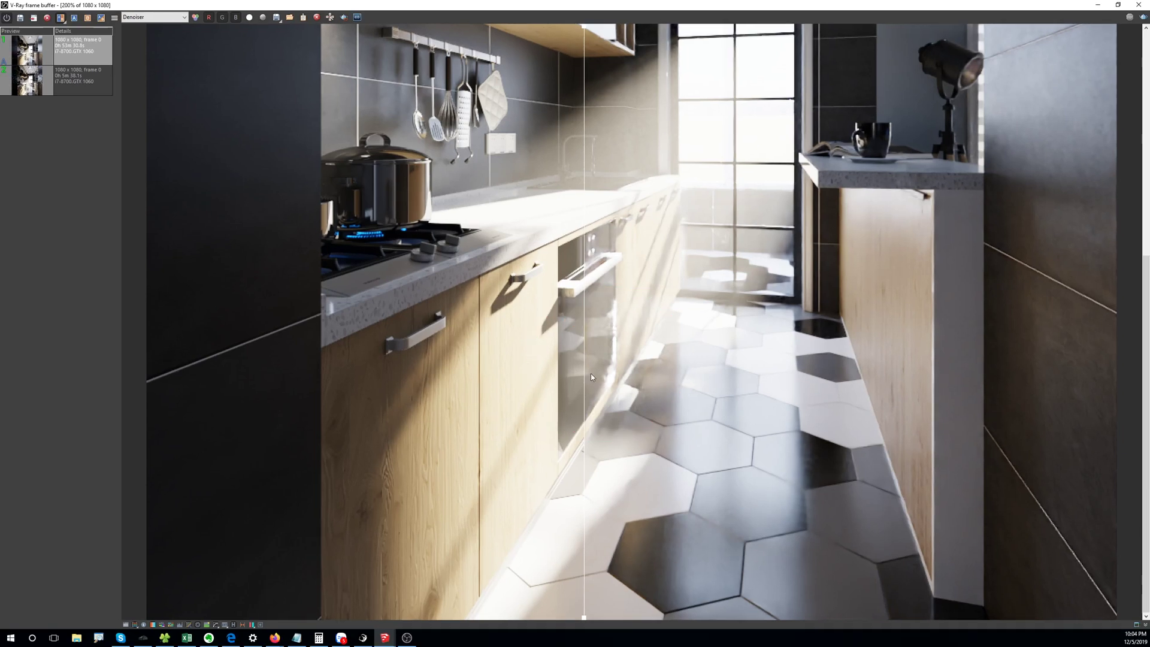
mouse_move(591, 376)
left_mouse_down()
mouse_move(662, 373)
mouse_move(597, 373)
left_mouse_up()
Step: Pan the magnified render, slide the split so B is a thin right strip, then return to 100%
scroll(598, 373, "down", 1)
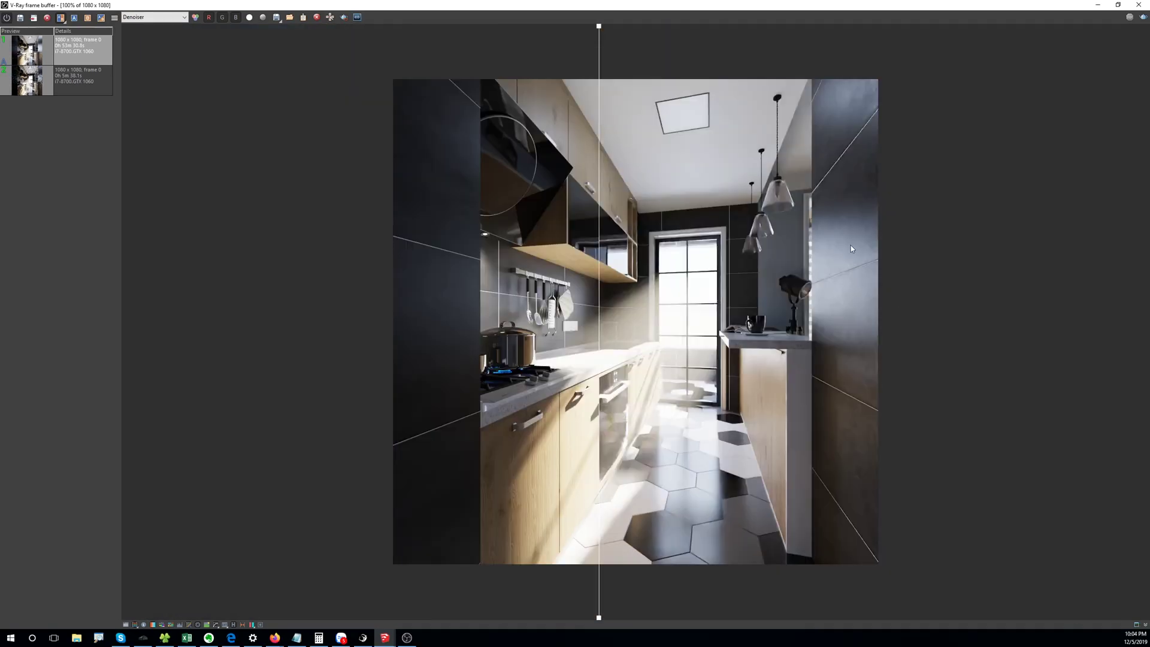
left_click_drag(601, 277, 878, 274)
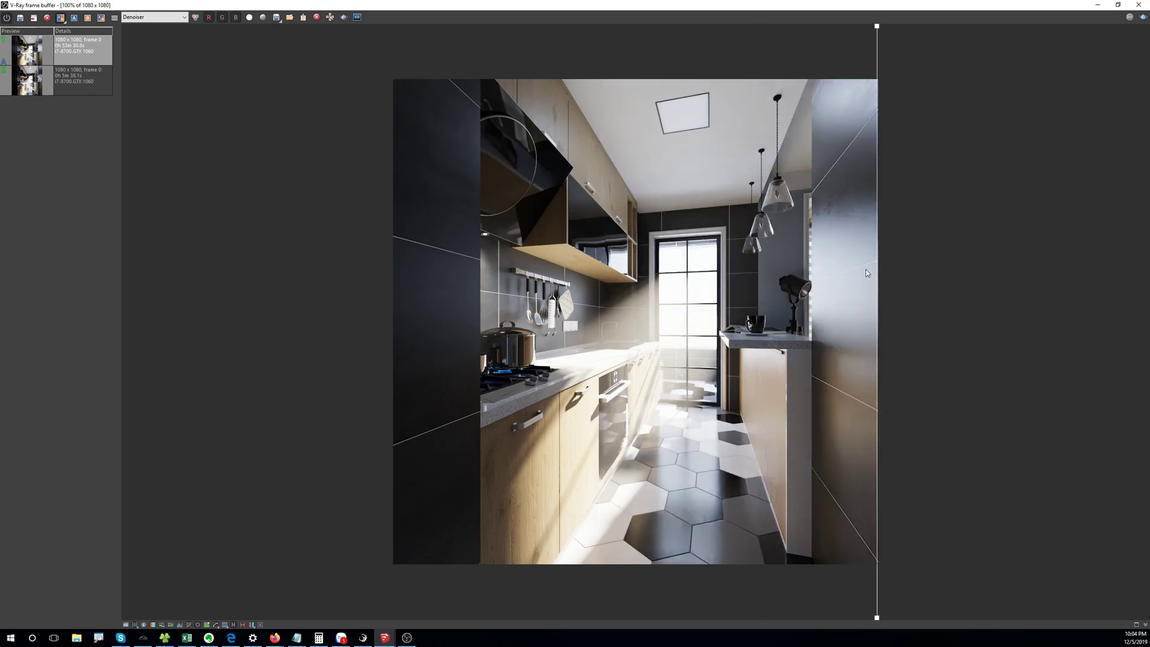
scroll(865, 270, "up", 2)
middle_click_drag(862, 270, 642, 283)
scroll(749, 314, "down", 1)
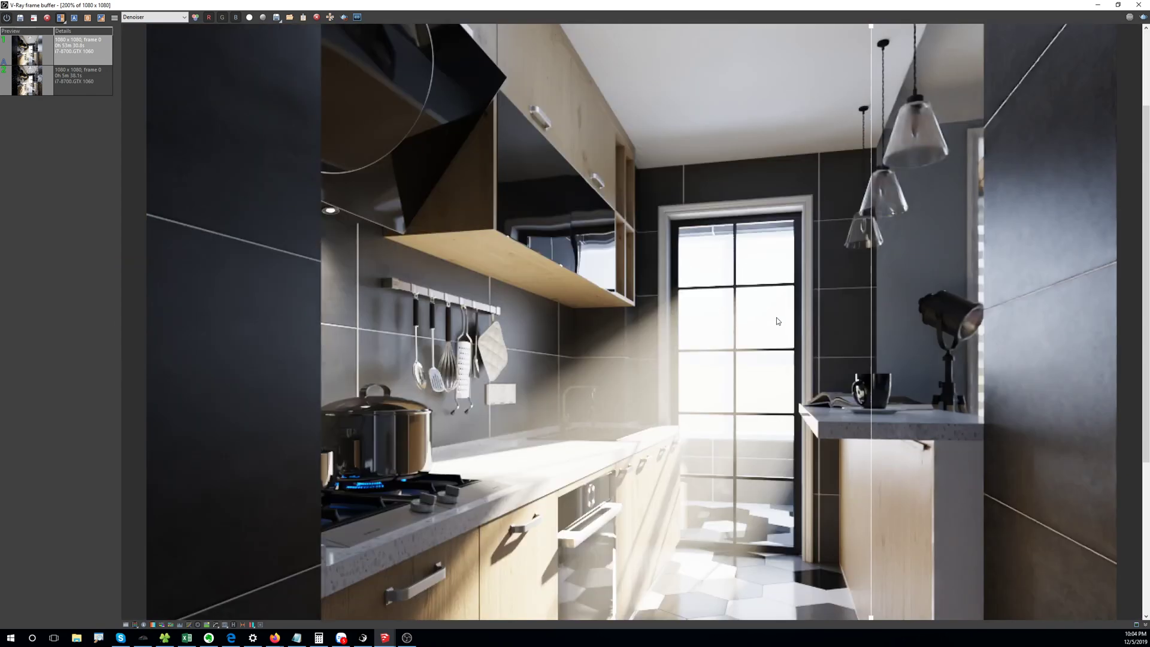
middle_click_drag(778, 321, 544, 288)
mouse_move(872, 272)
left_mouse_down()
mouse_move(1110, 278)
mouse_move(626, 281)
mouse_move(989, 279)
mouse_move(866, 280)
left_mouse_up()
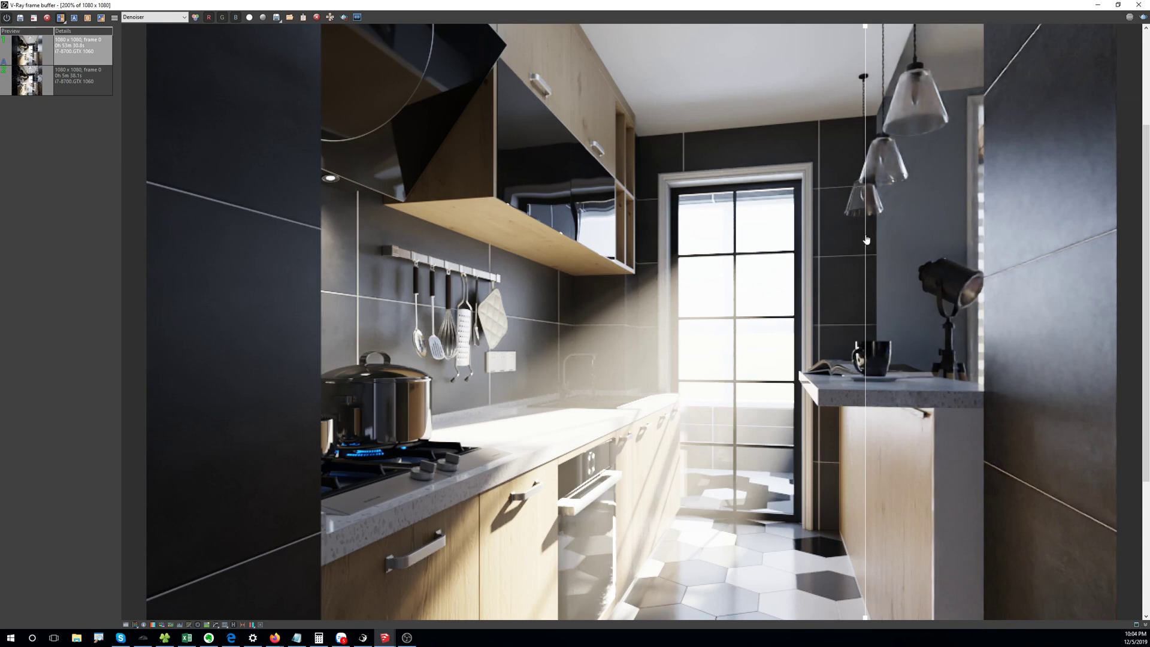
left_click_drag(866, 239, 921, 246)
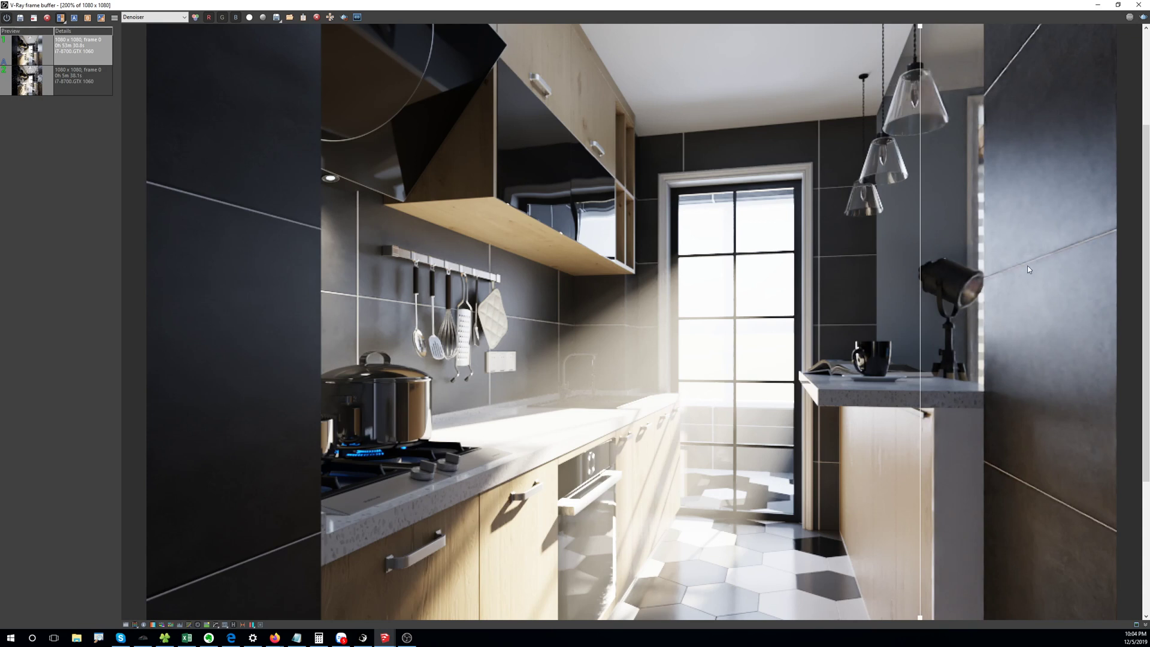
double_click(950, 287)
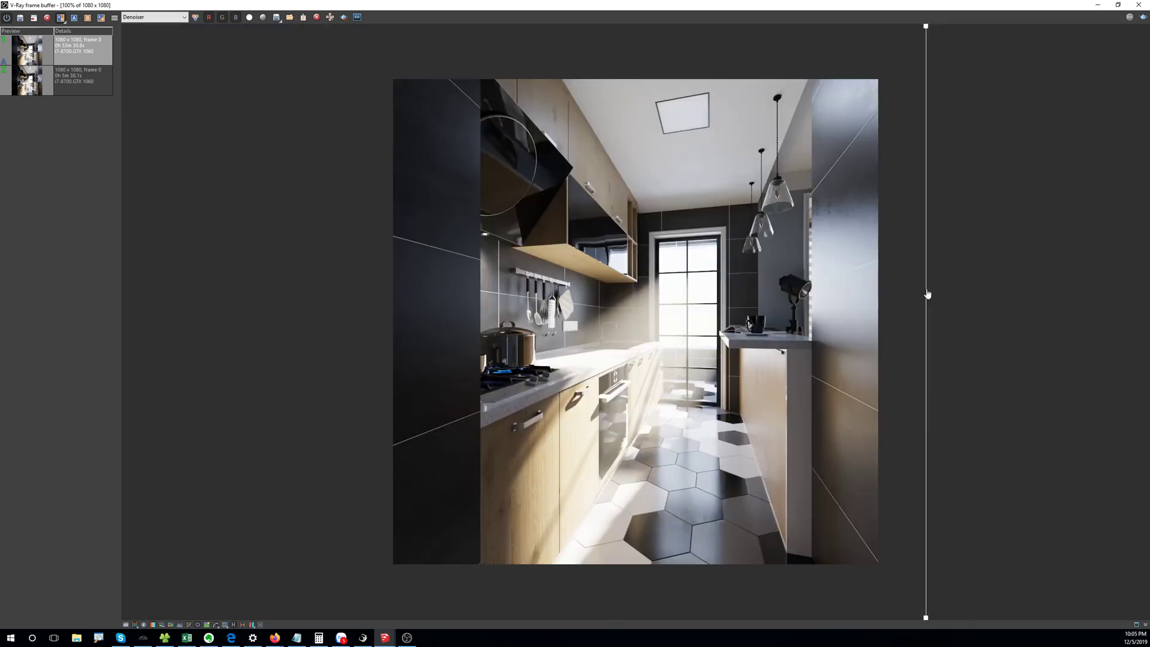
Step: Sweep the A/B split left and right over the kitchen, leaving it at the image's left edge
left_click_drag(927, 295, 881, 318)
left_click_drag(639, 327, 845, 332)
mouse_move(537, 326)
left_mouse_down()
mouse_move(470, 326)
mouse_move(876, 318)
mouse_move(308, 314)
mouse_move(731, 324)
mouse_move(793, 150)
left_mouse_up()
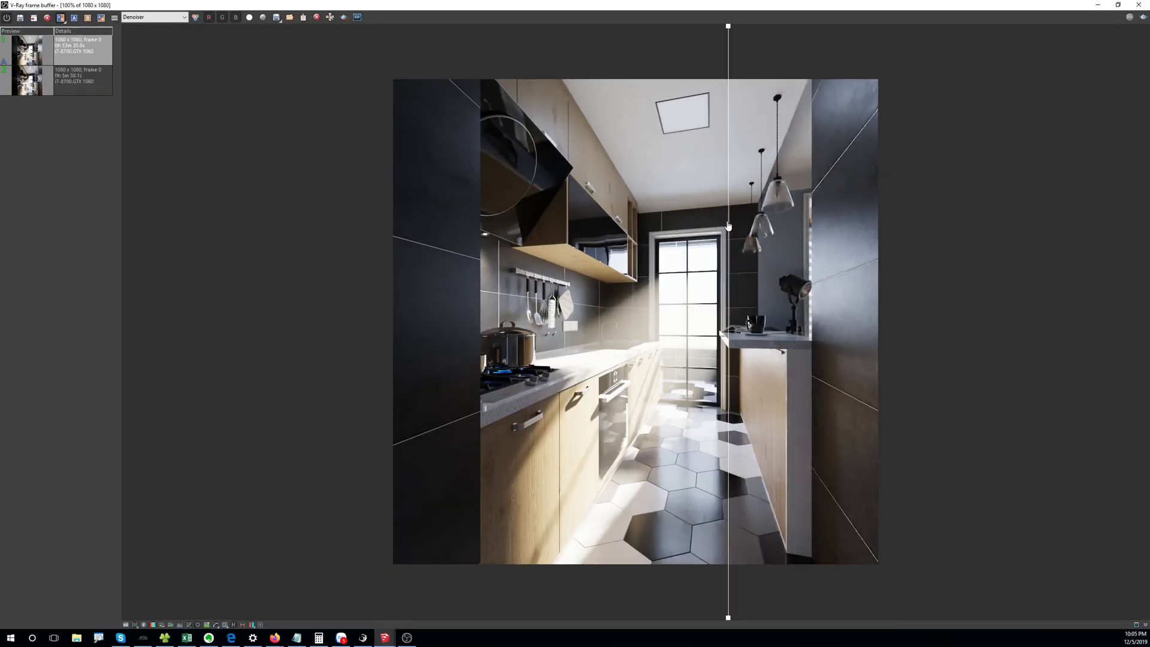
left_click_drag(728, 226, 876, 243)
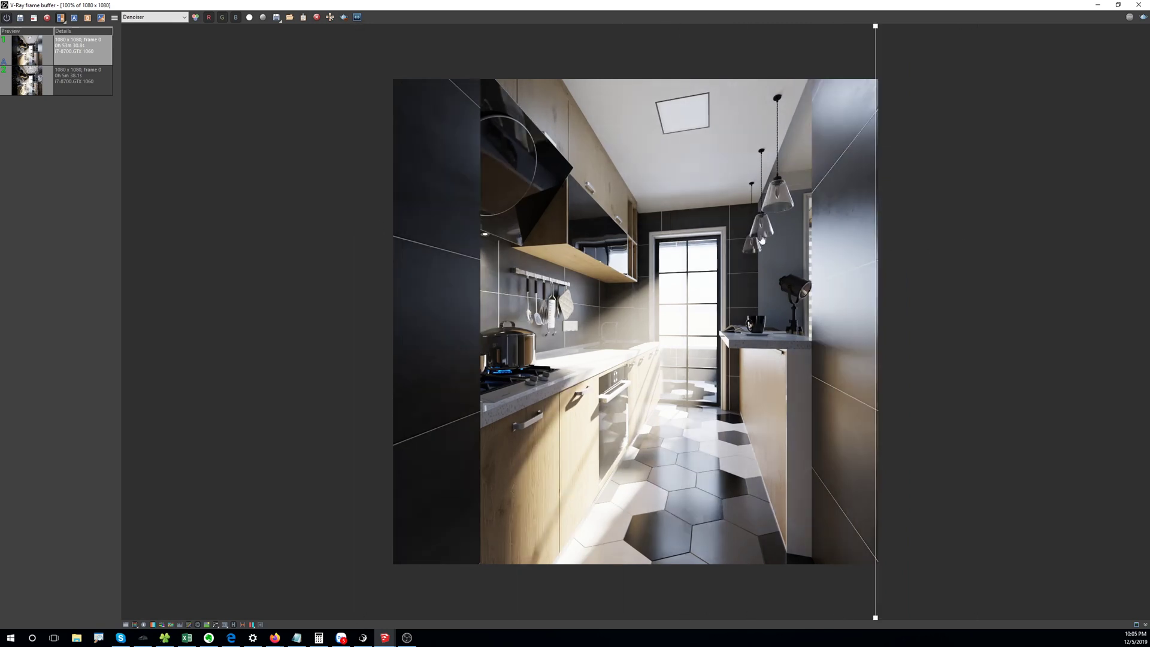
left_click_drag(763, 239, 679, 252)
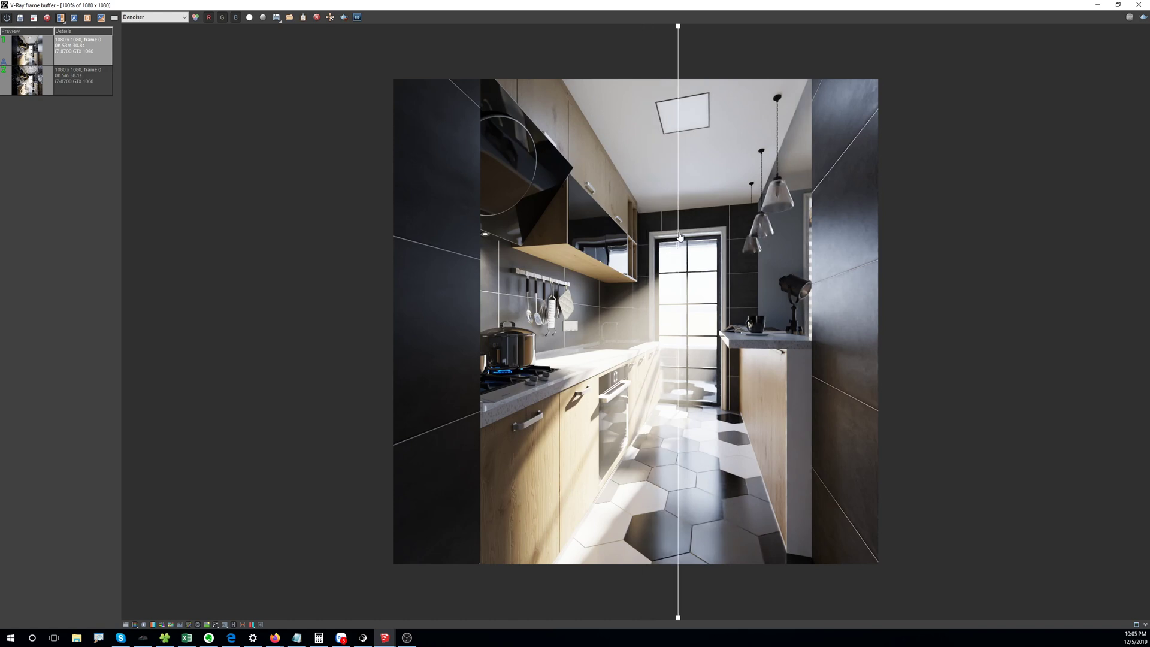
left_click_drag(680, 237, 352, 231)
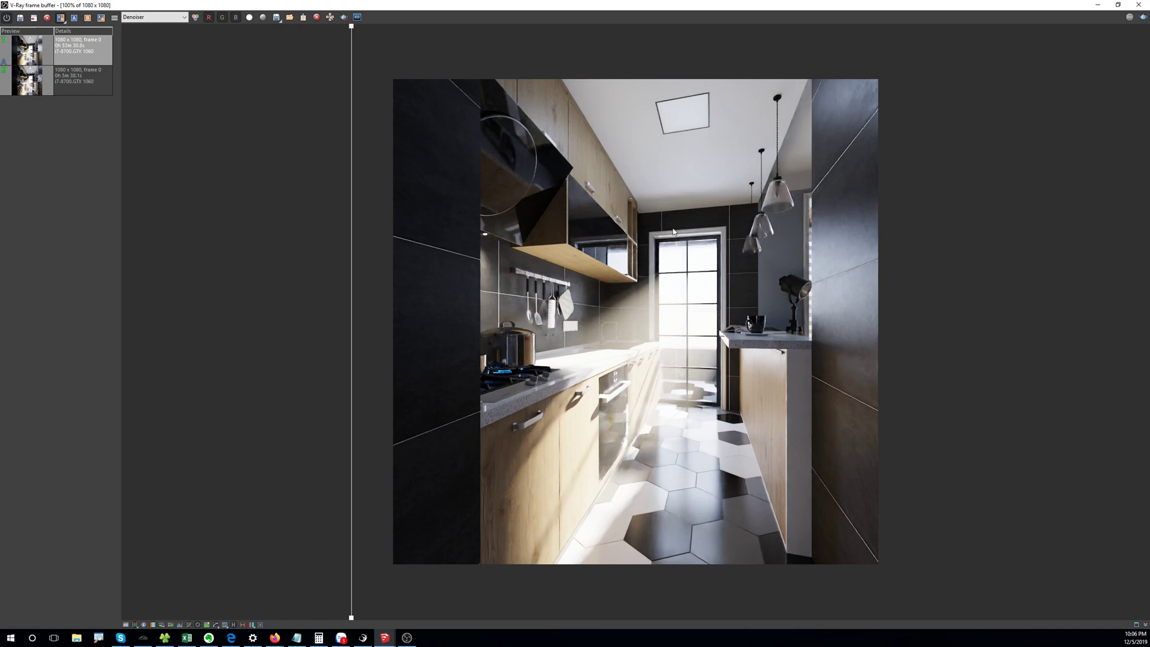
Step: Bring back the V-Ray Asset Editor, centre it over the render, and collapse its Render group
key("alt+Tab")
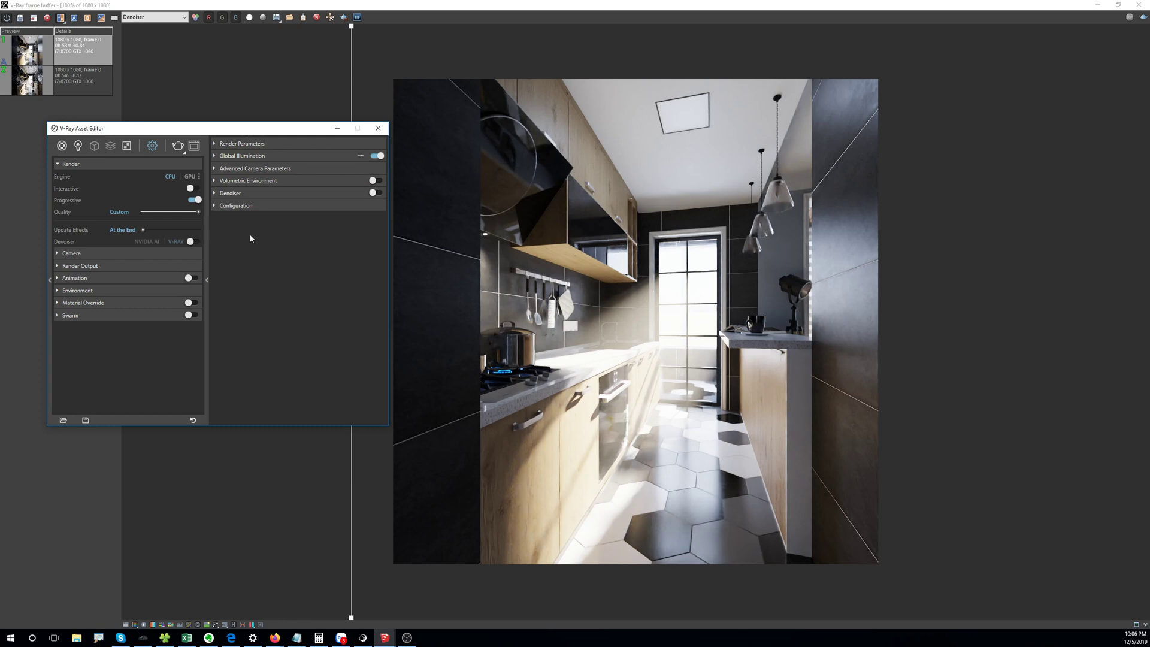
left_click_drag(276, 136, 657, 171)
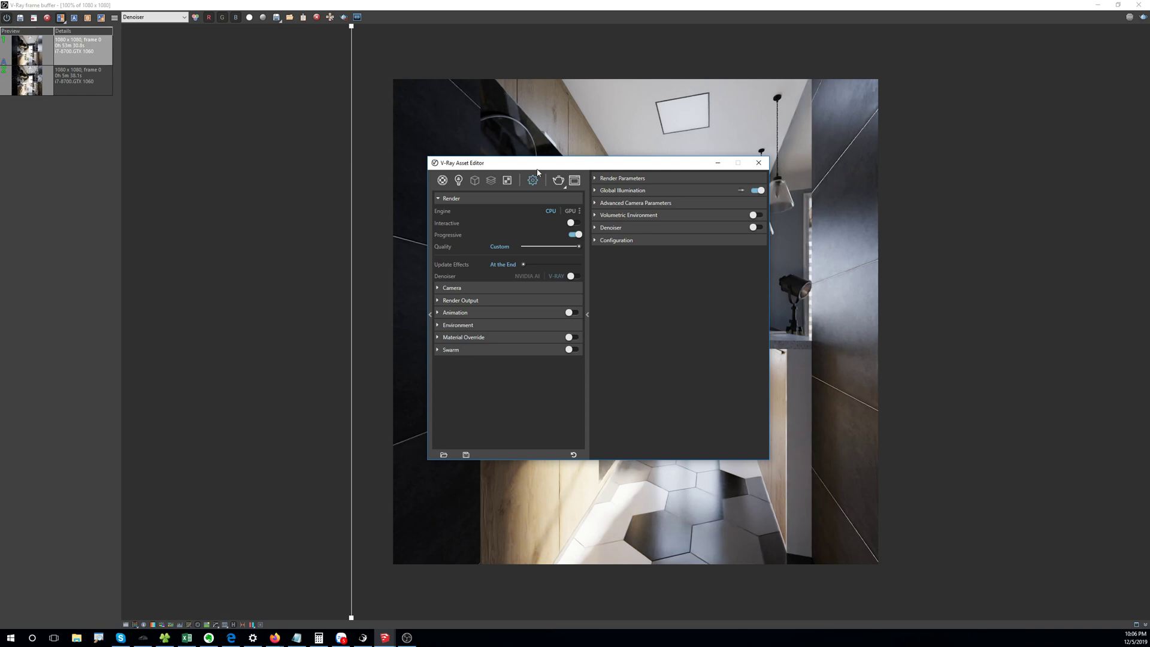
left_click(508, 198)
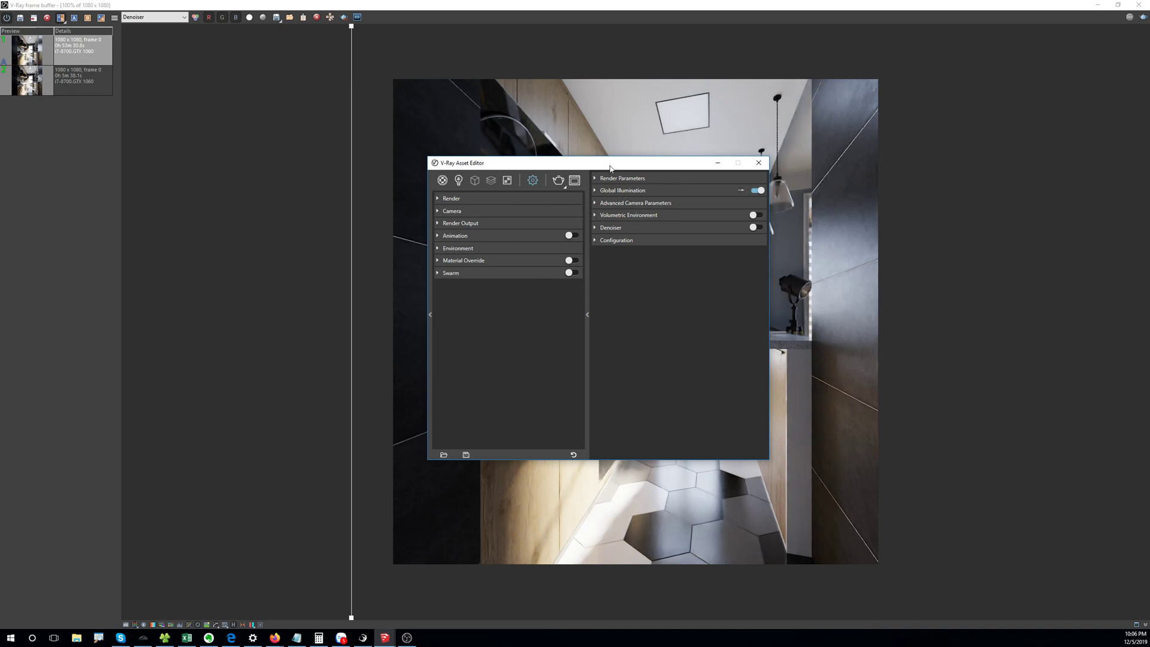
left_click_drag(610, 168, 649, 119)
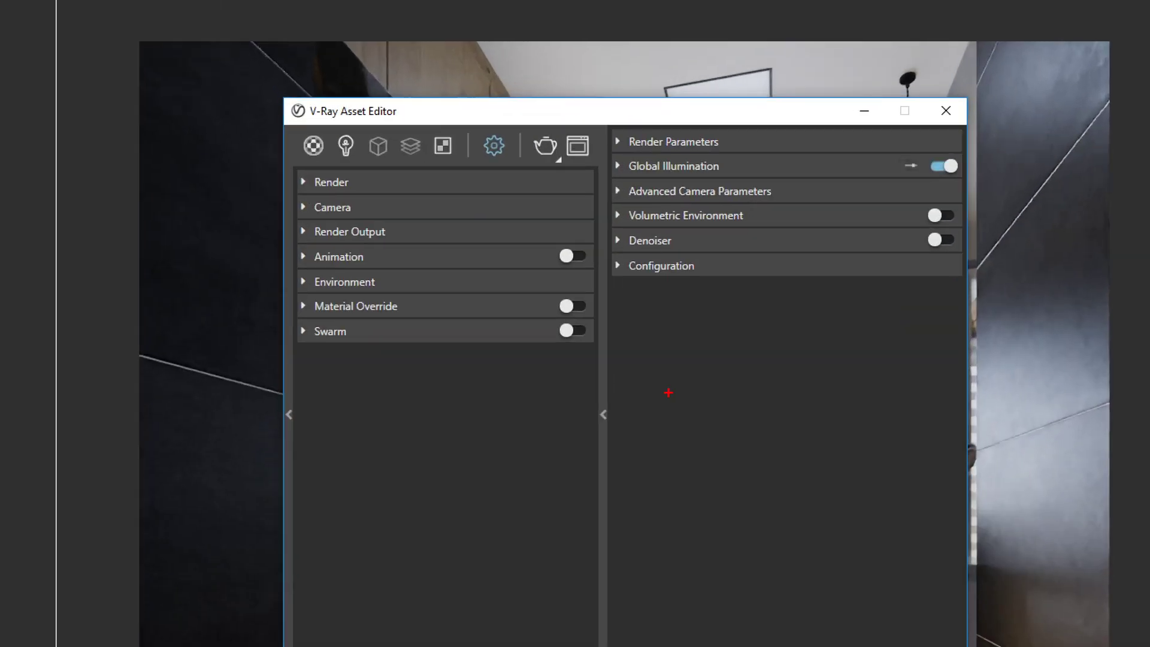
Step: Scribble a red handwritten note over the Asset Editor's empty panel
mouse_move(640, 351)
left_mouse_down()
mouse_move(686, 346)
mouse_move(640, 397)
left_mouse_up()
mouse_move(715, 391)
left_mouse_down()
mouse_move(730, 429)
mouse_move(765, 404)
mouse_move(779, 429)
mouse_move(803, 424)
left_mouse_up()
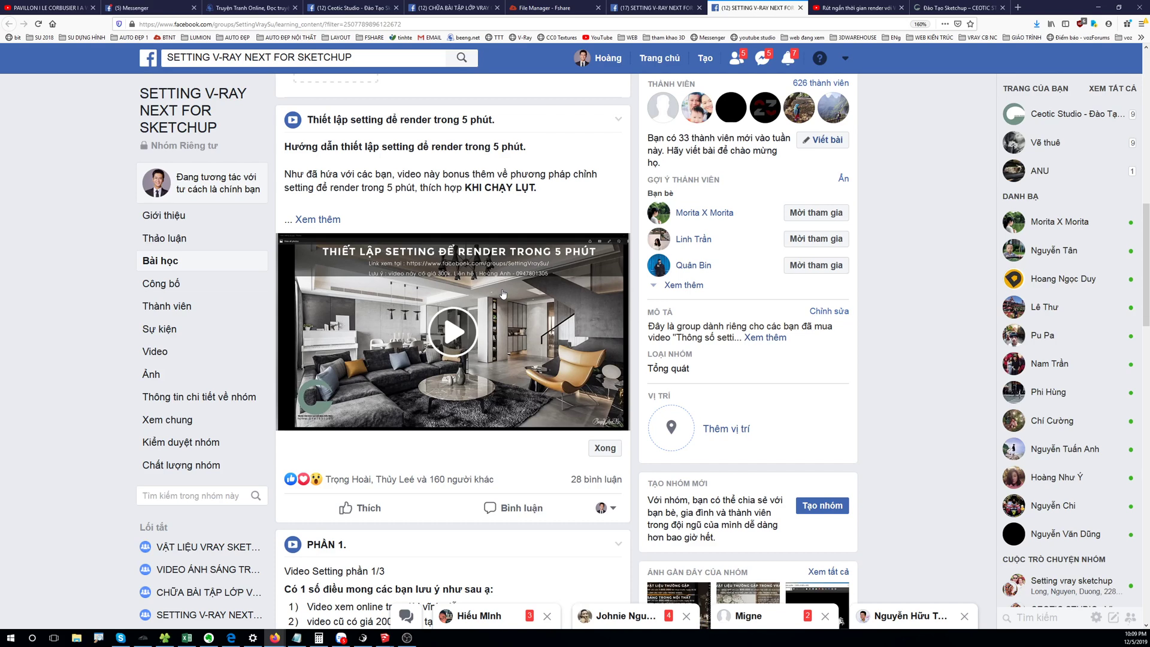
Step: Scroll the Facebook group's lesson posts down through Phần 1–3, then return to the V-Ray frame buffer
scroll(503, 294, "down", 1)
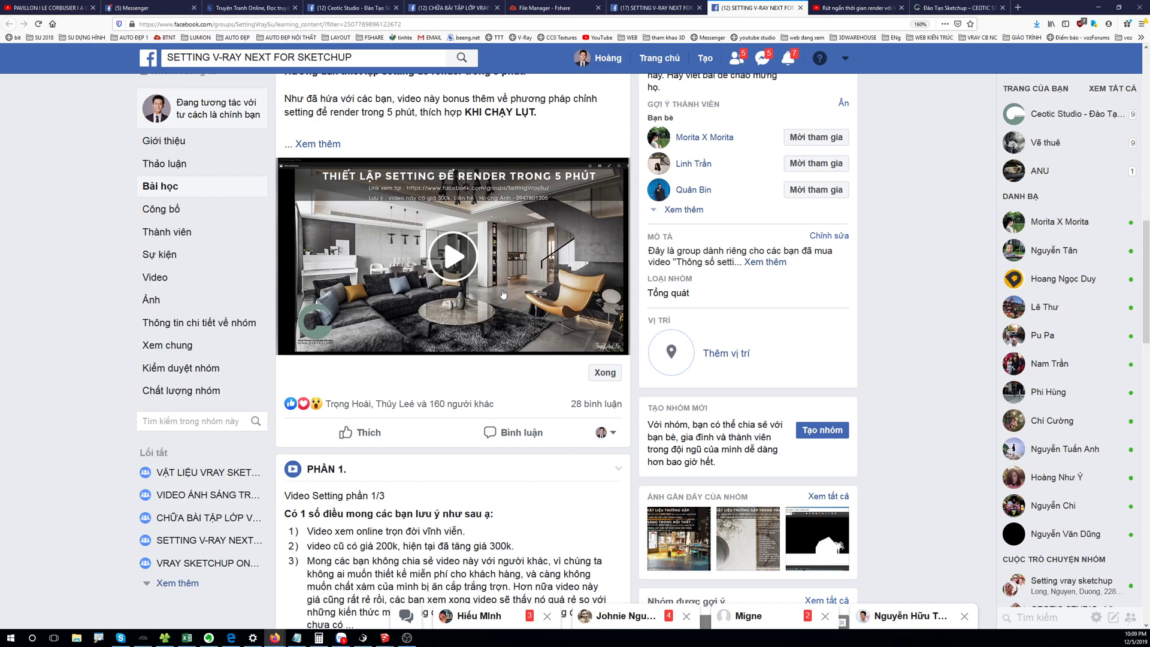
scroll(502, 293, "down", 2)
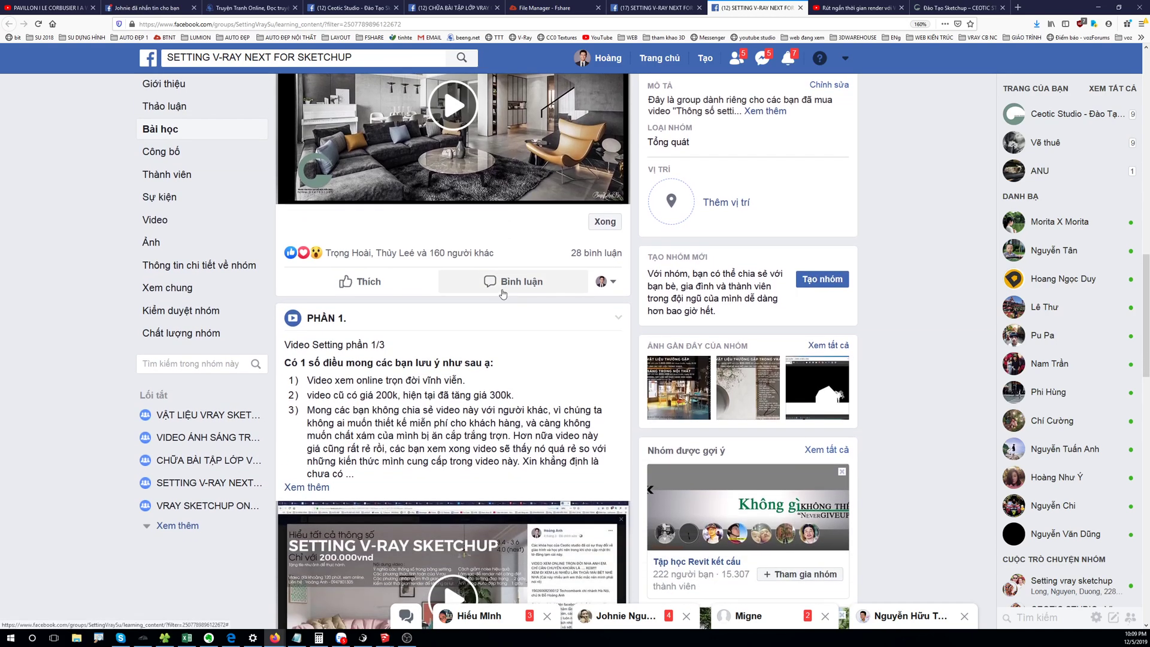
scroll(503, 294, "down", 1)
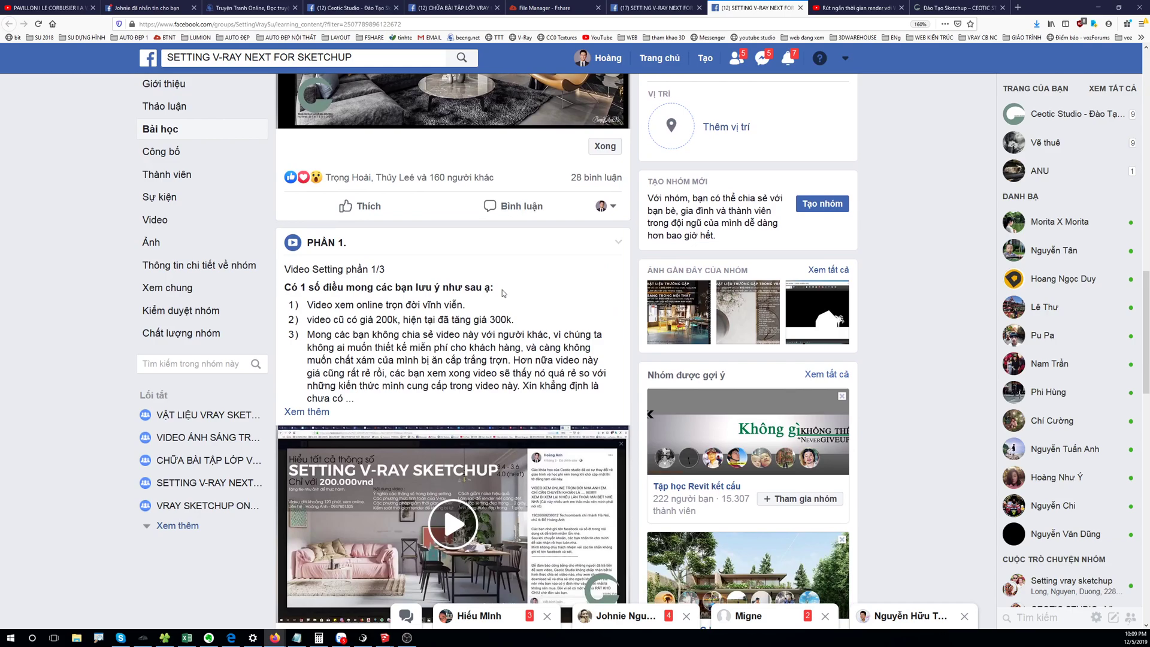
scroll(502, 294, "up", 4)
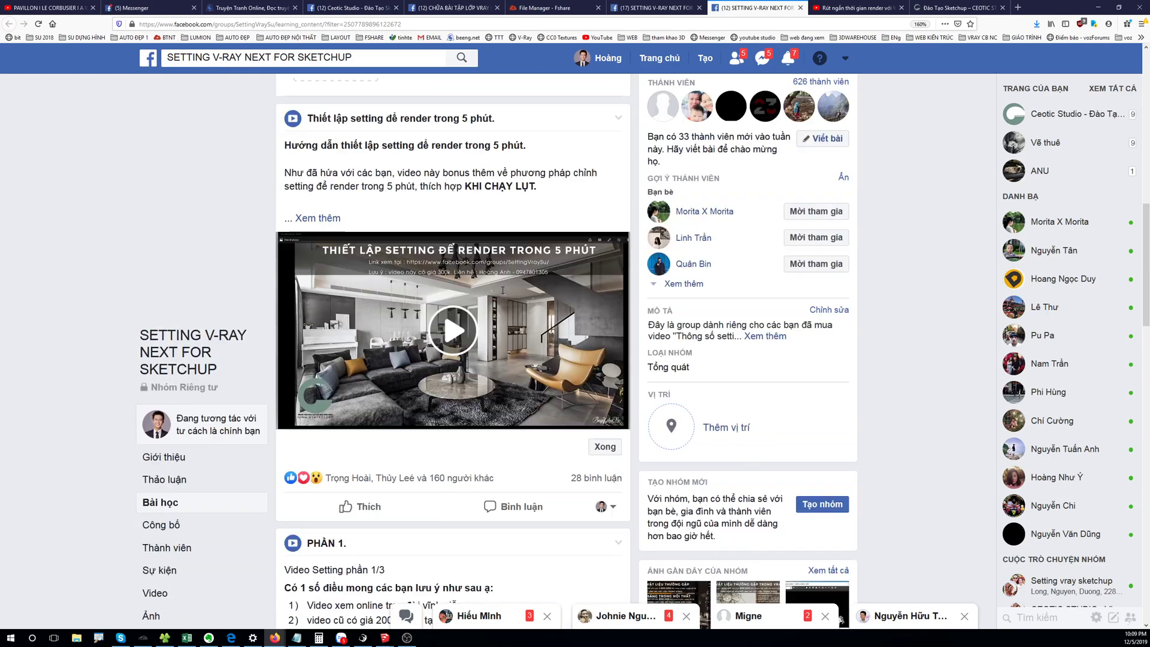
scroll(502, 293, "down", 2)
scroll(503, 294, "down", 14)
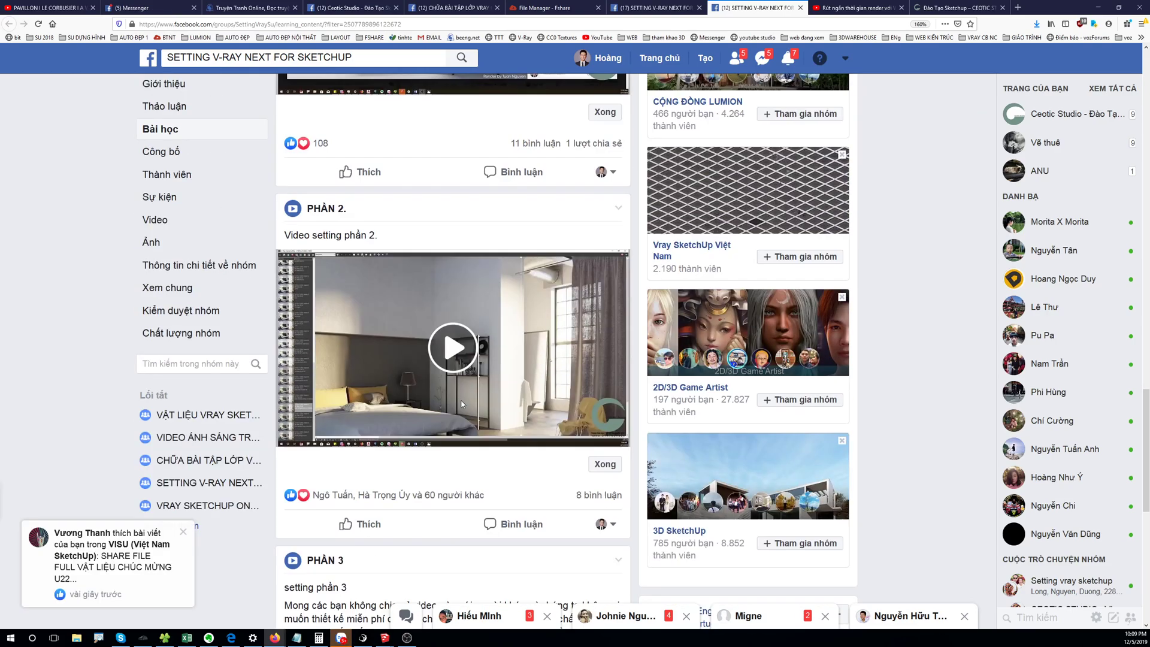
scroll(462, 401, "down", 2)
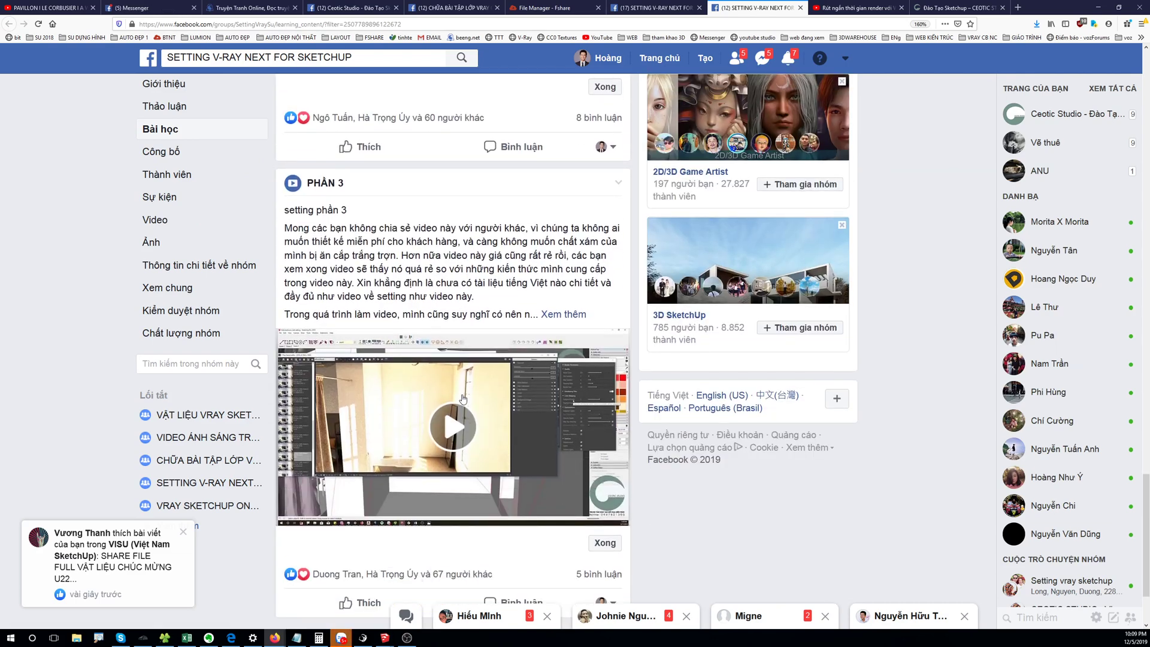
key("alt+Tab")
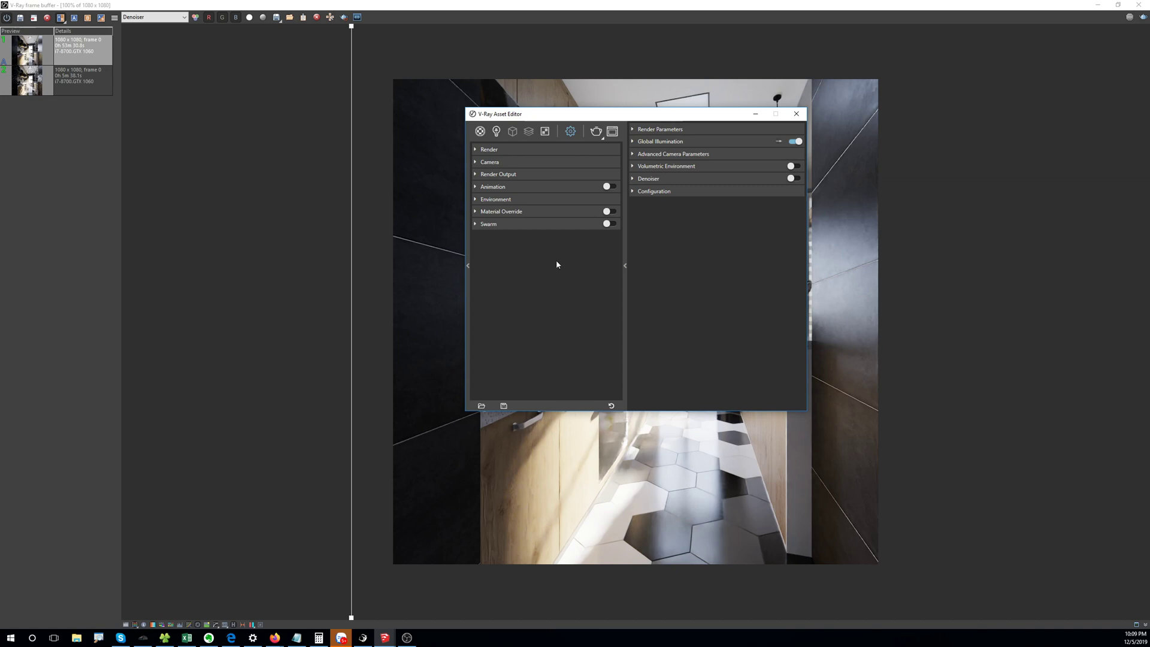
left_click(573, 152)
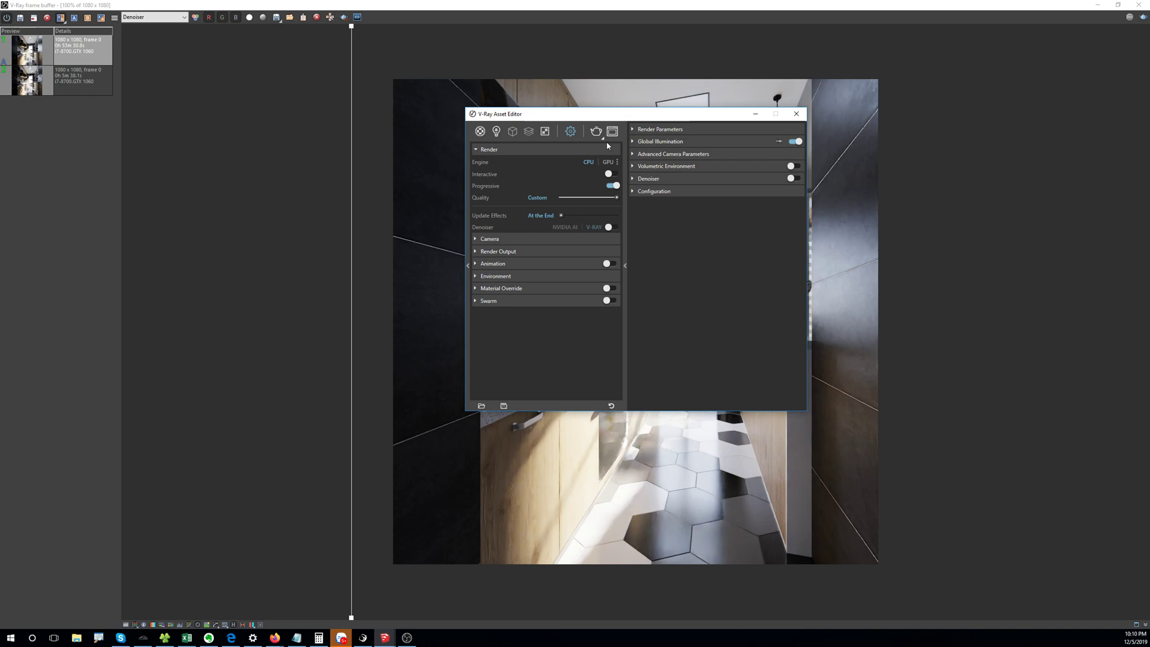
left_click(547, 150)
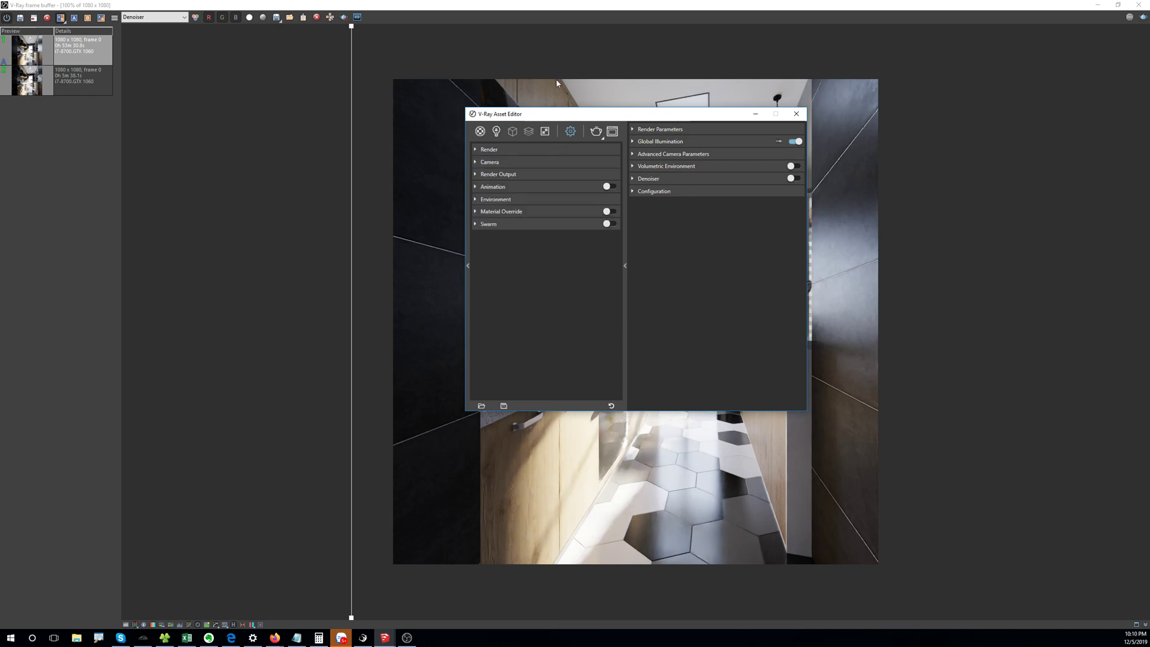
left_click_drag(665, 120, 647, 94)
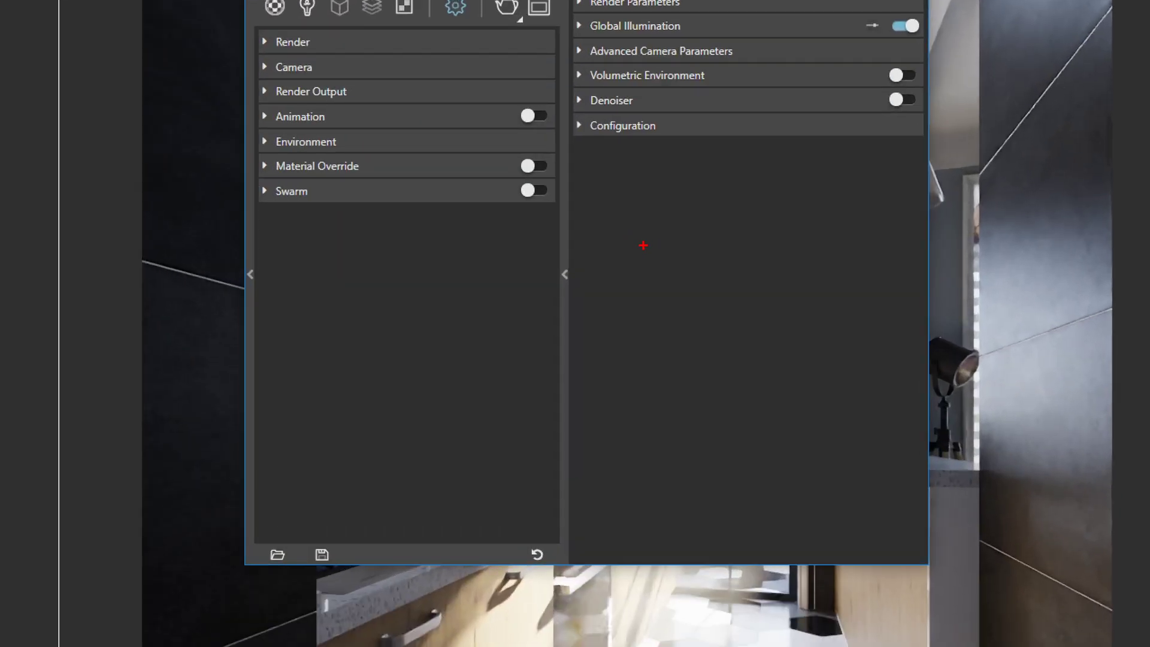
left_click_drag(640, 255, 663, 304)
mouse_move(699, 257)
left_mouse_down()
mouse_move(740, 249)
mouse_move(728, 304)
left_mouse_up()
left_click_drag(748, 236, 744, 312)
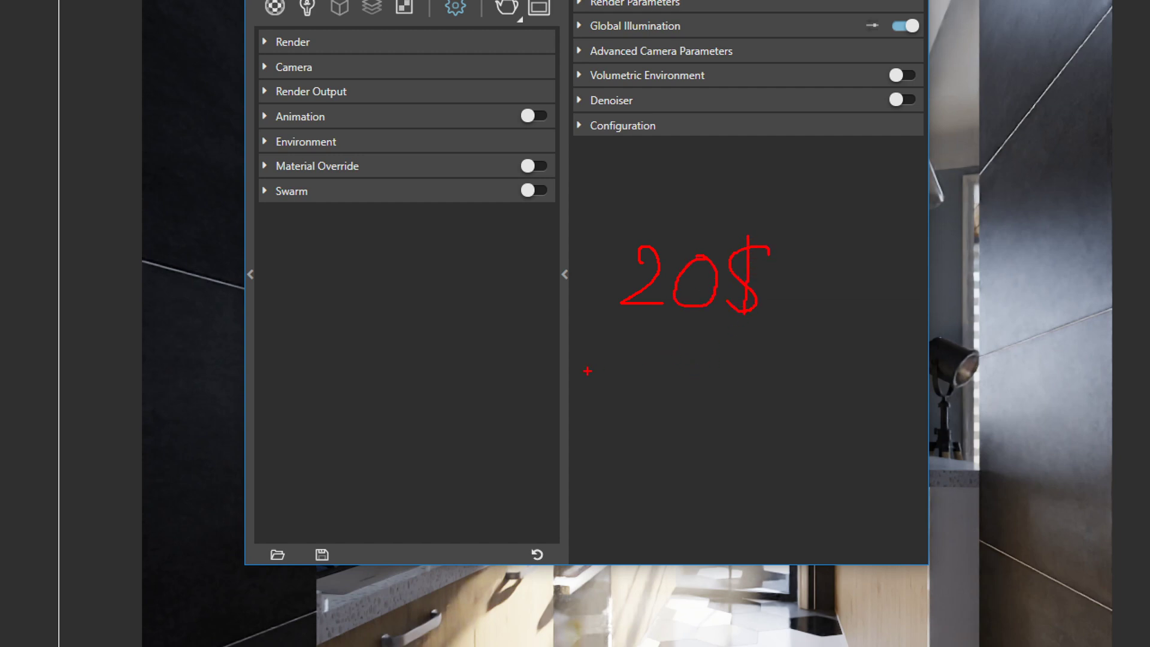
left_click_drag(610, 370, 631, 433)
left_click_drag(598, 371, 616, 399)
mouse_move(696, 378)
left_mouse_down()
mouse_move(743, 378)
mouse_move(717, 408)
left_mouse_up()
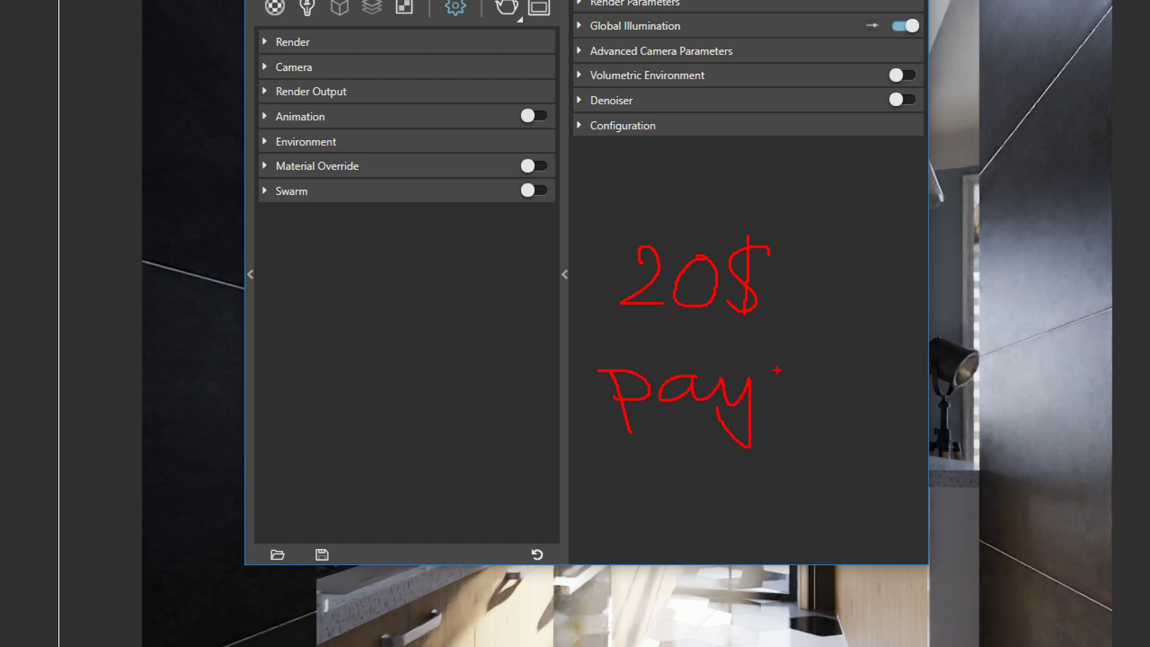
left_click_drag(777, 372, 778, 433)
mouse_move(778, 376)
left_mouse_down()
mouse_move(778, 433)
mouse_move(781, 400)
mouse_move(824, 374)
mouse_move(846, 405)
left_mouse_up()
left_click_drag(849, 326, 852, 409)
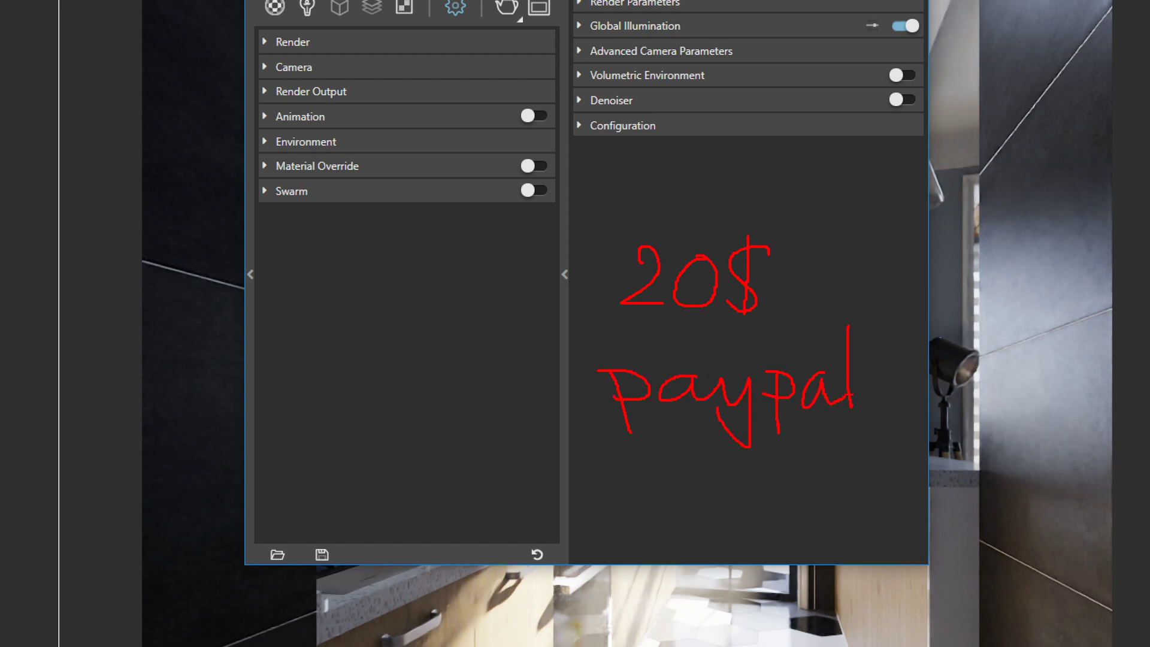
key("Escape")
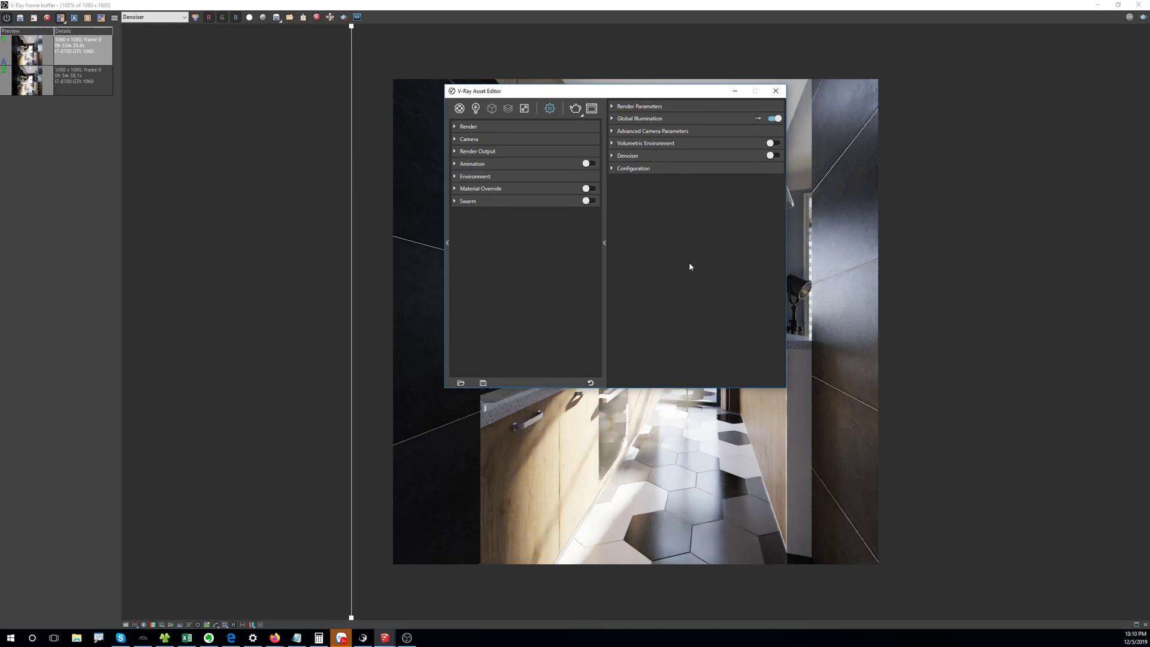